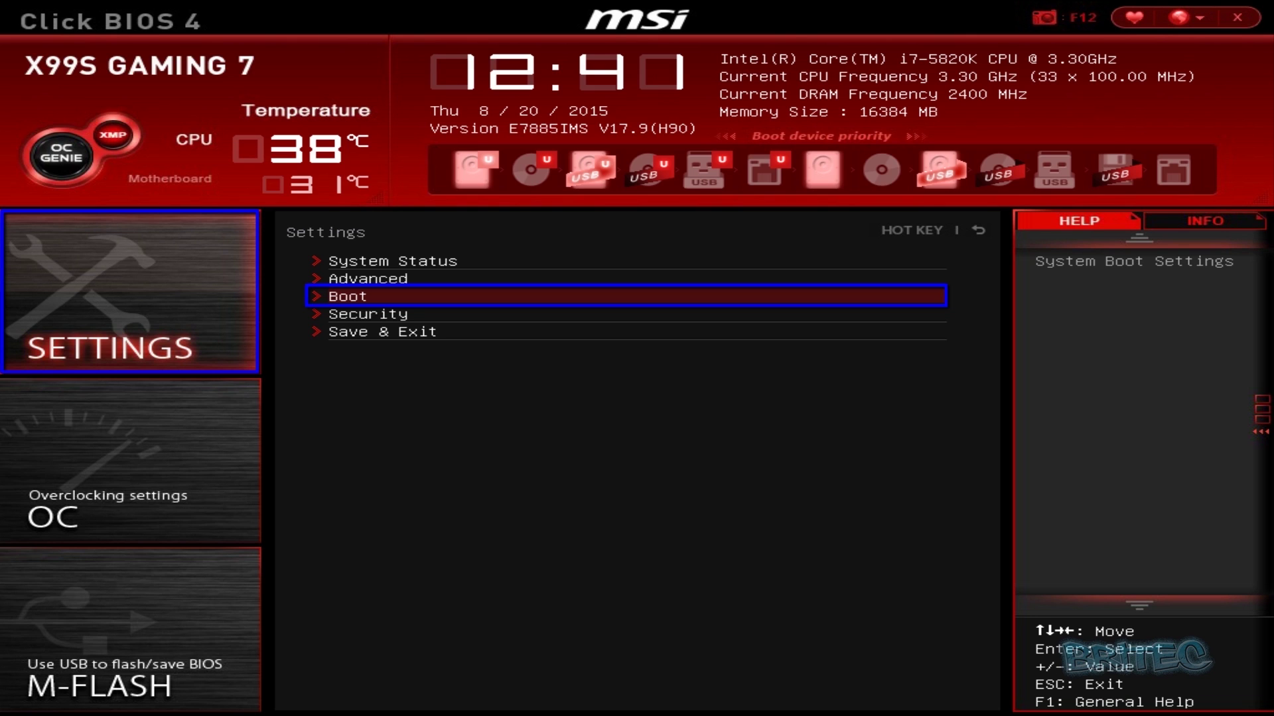
# Step: Enter the Boot page under Settings in MSI Click BIOS 4, showing LEGACY+UEFI boot mode
pyautogui.press('Return')
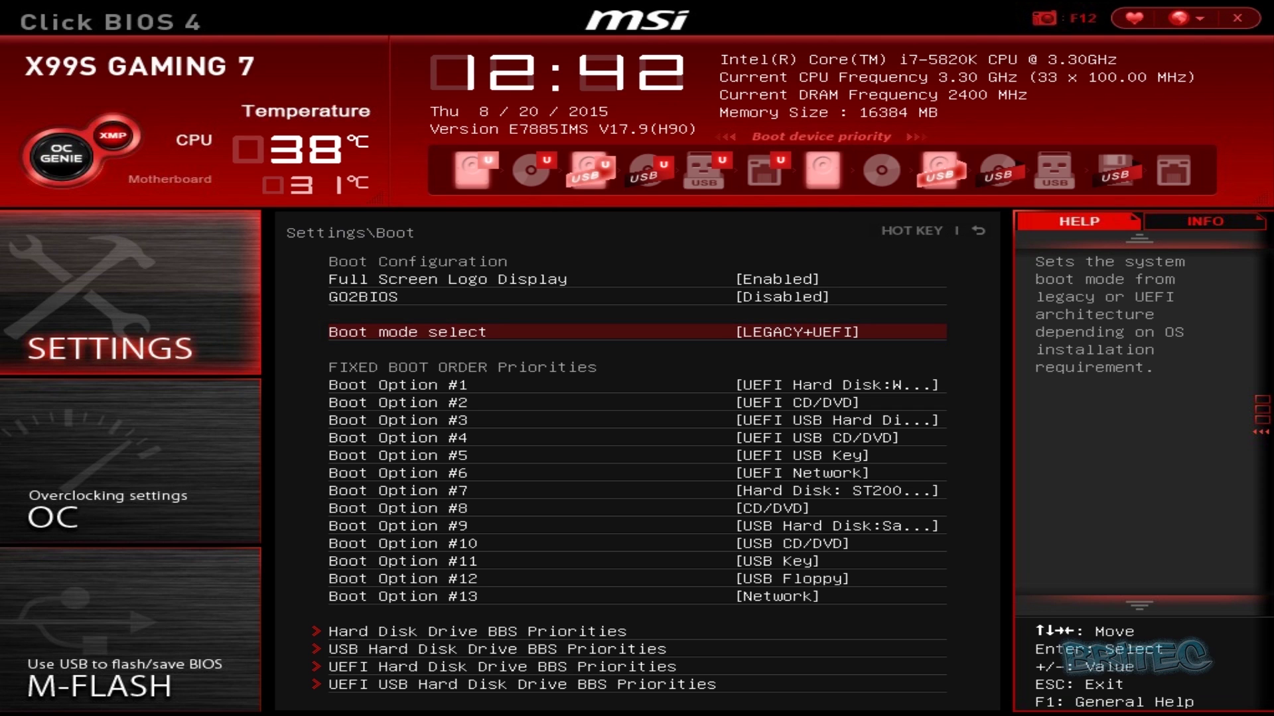
# Step: Check the boot mode and set Boot Option #1 to the USB Hard Disk
pyautogui.press('Return')
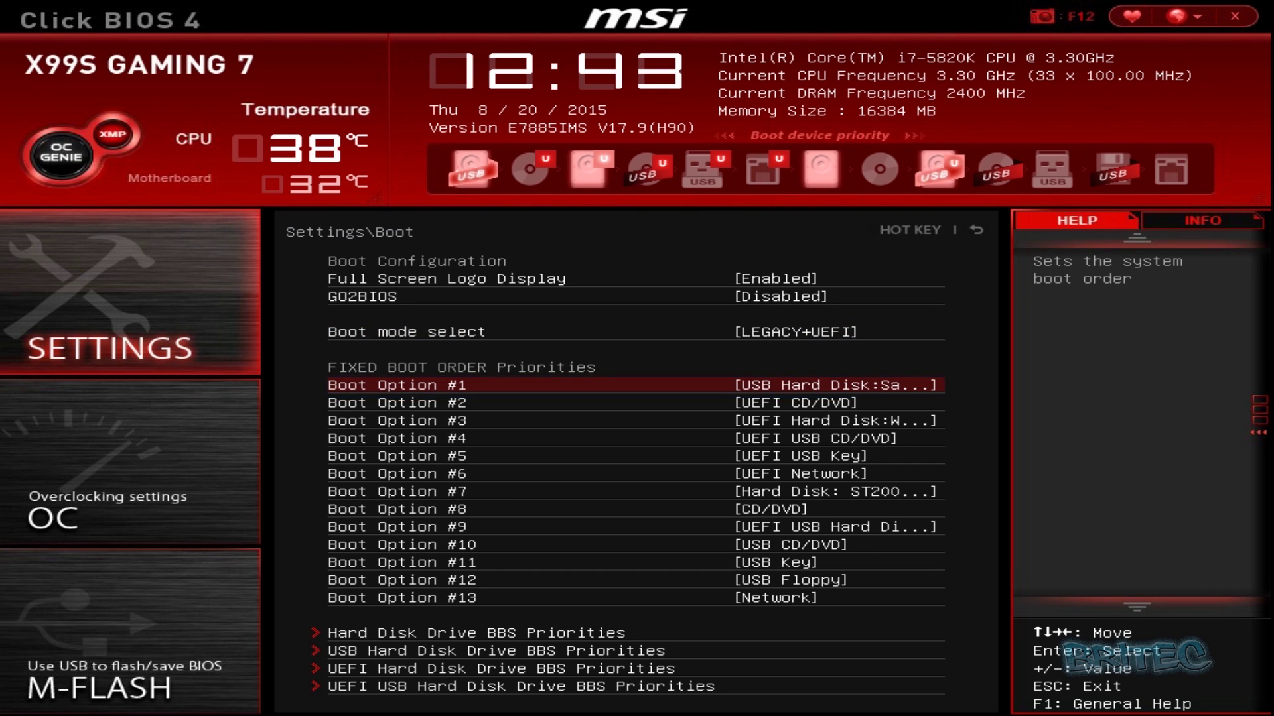
pyautogui.press('Return')
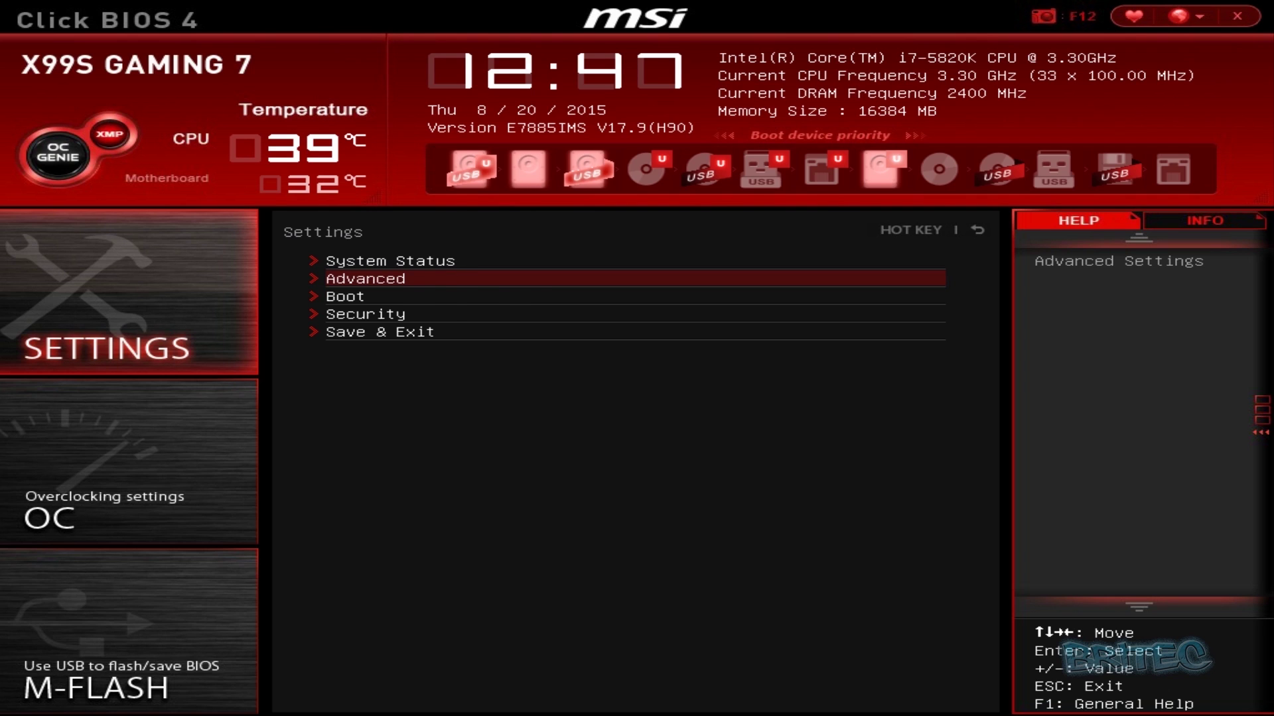
# Step: Review Advanced > USB Configuration, then save, exit and reboot from the USB drive
pyautogui.press('Return')
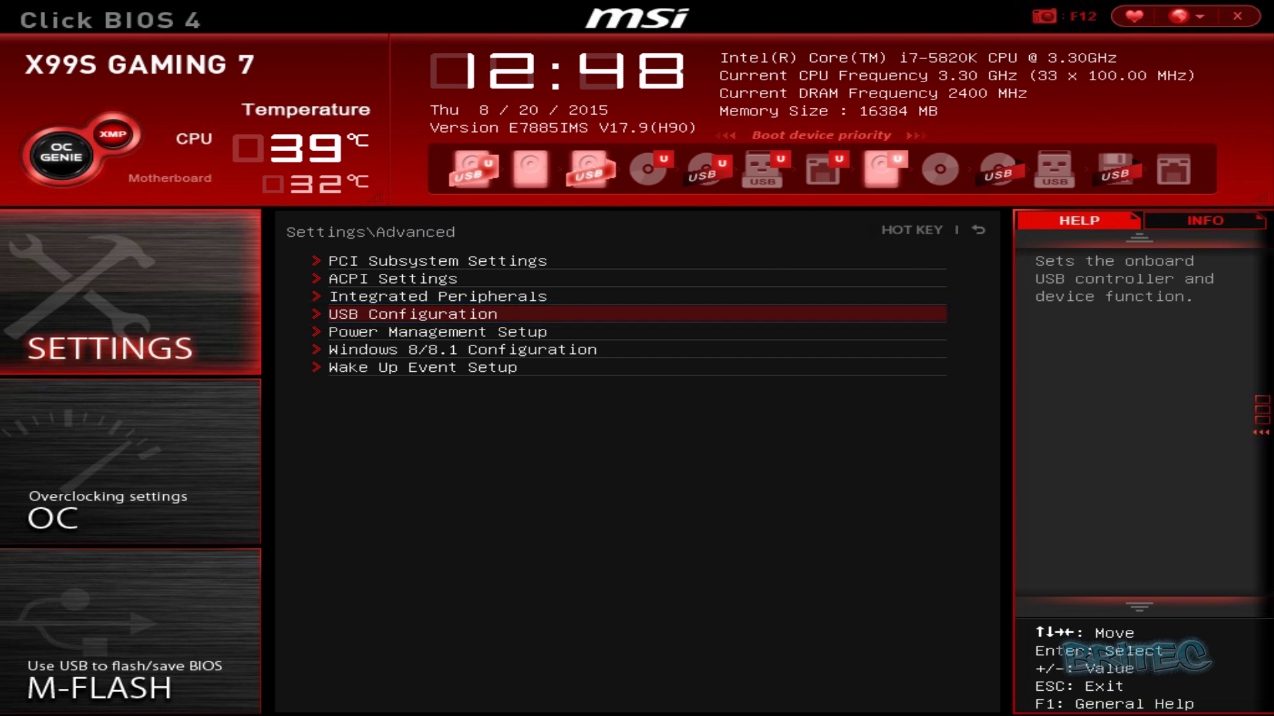
pyautogui.press('Return')
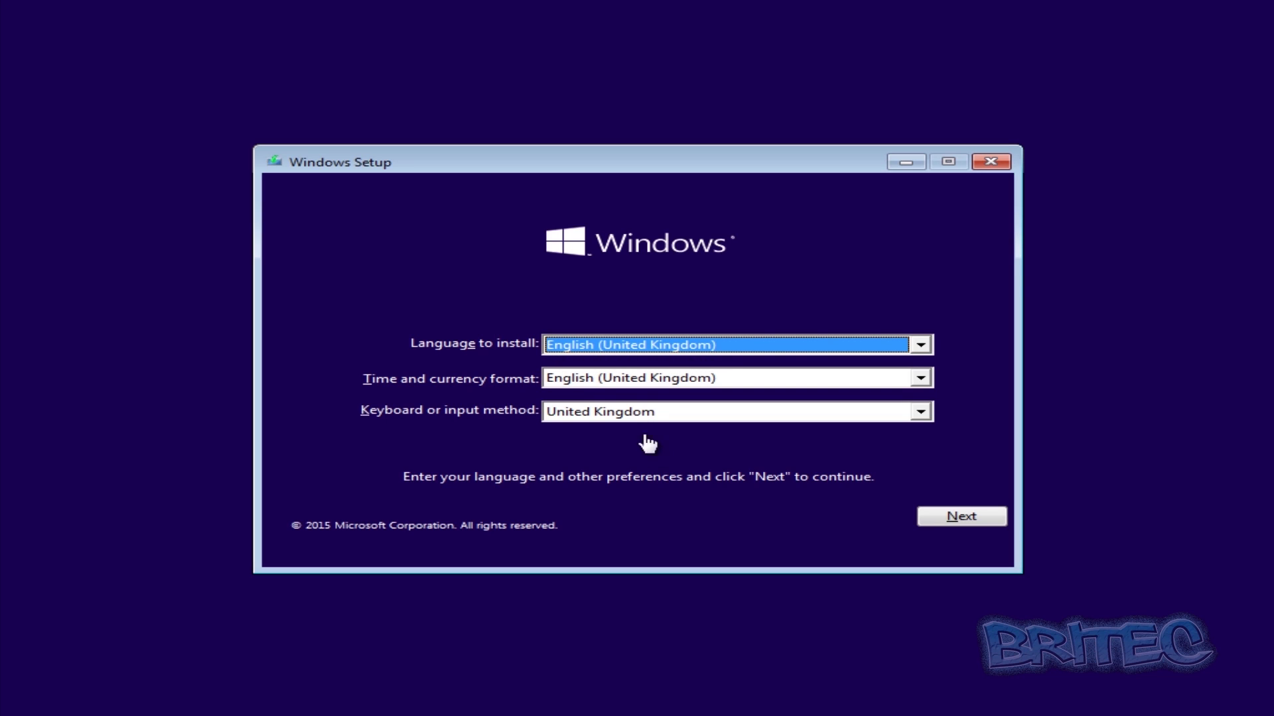
# Step: Accept English (United Kingdom) language, format and keyboard, and start Install now
pyautogui.click(955, 521)
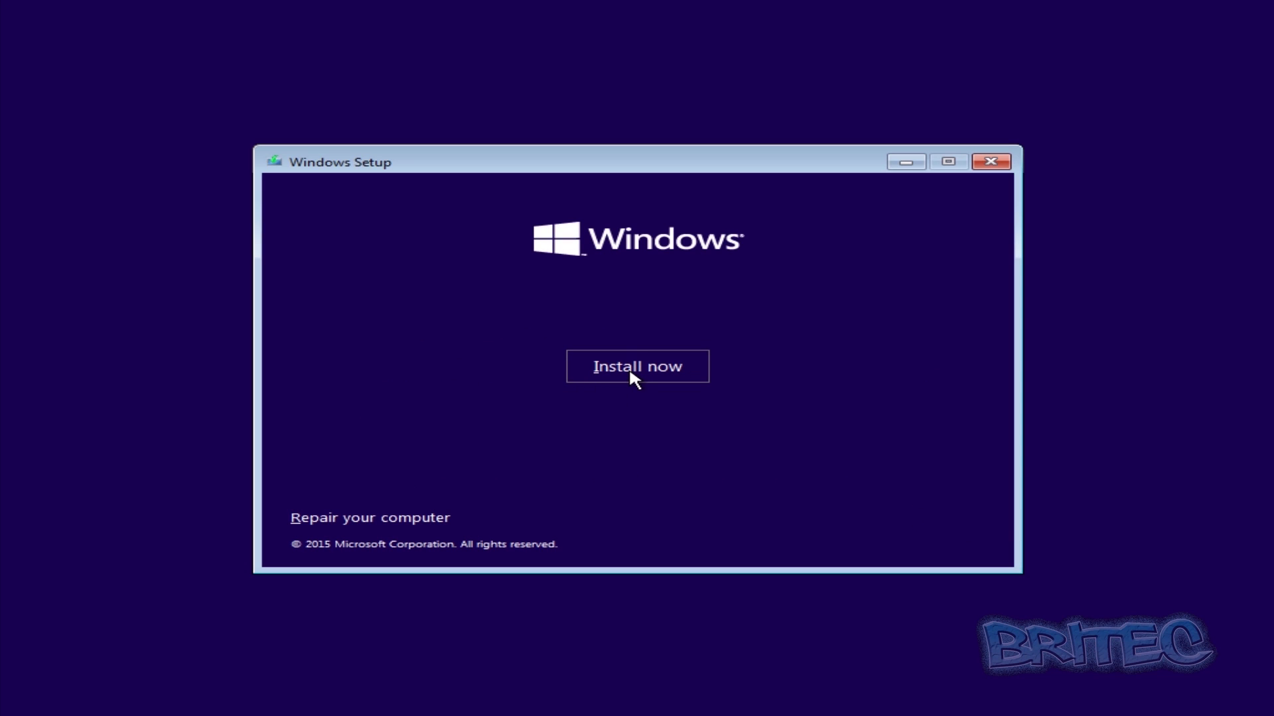
pyautogui.click(666, 373)
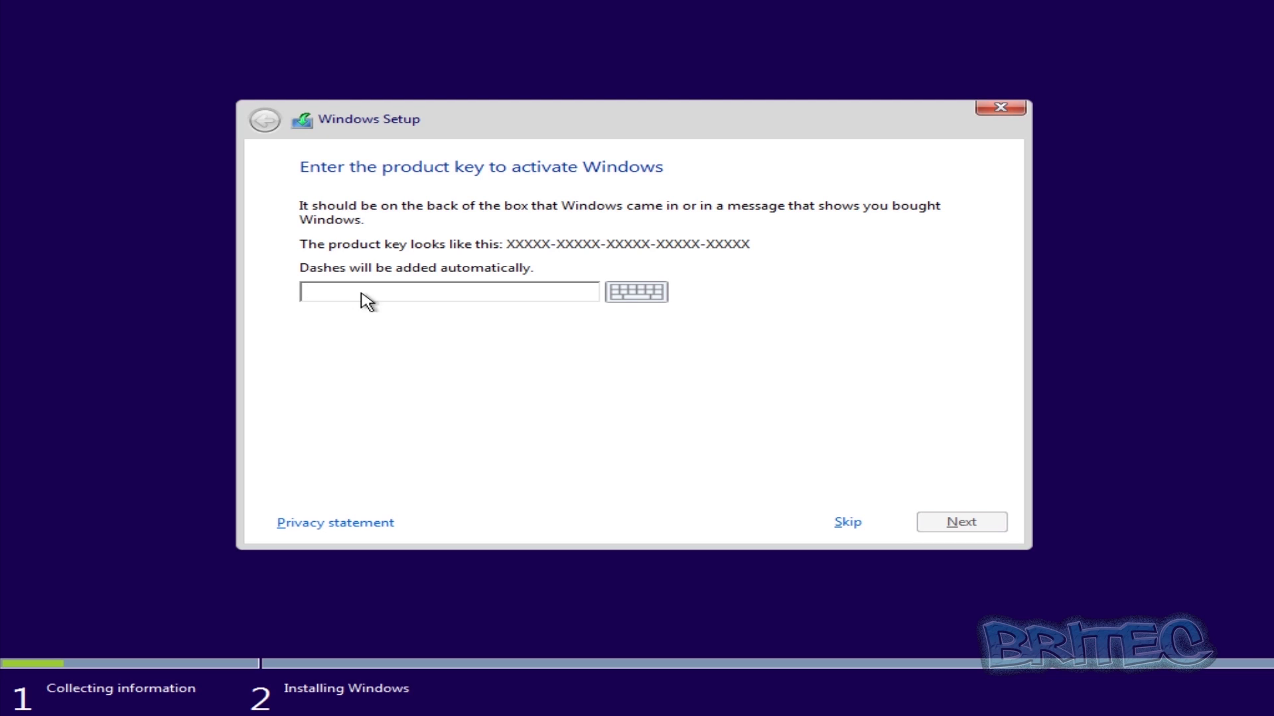
# Step: Skip the product key, accept the licence terms and continue to installation type
pyautogui.click(849, 524)
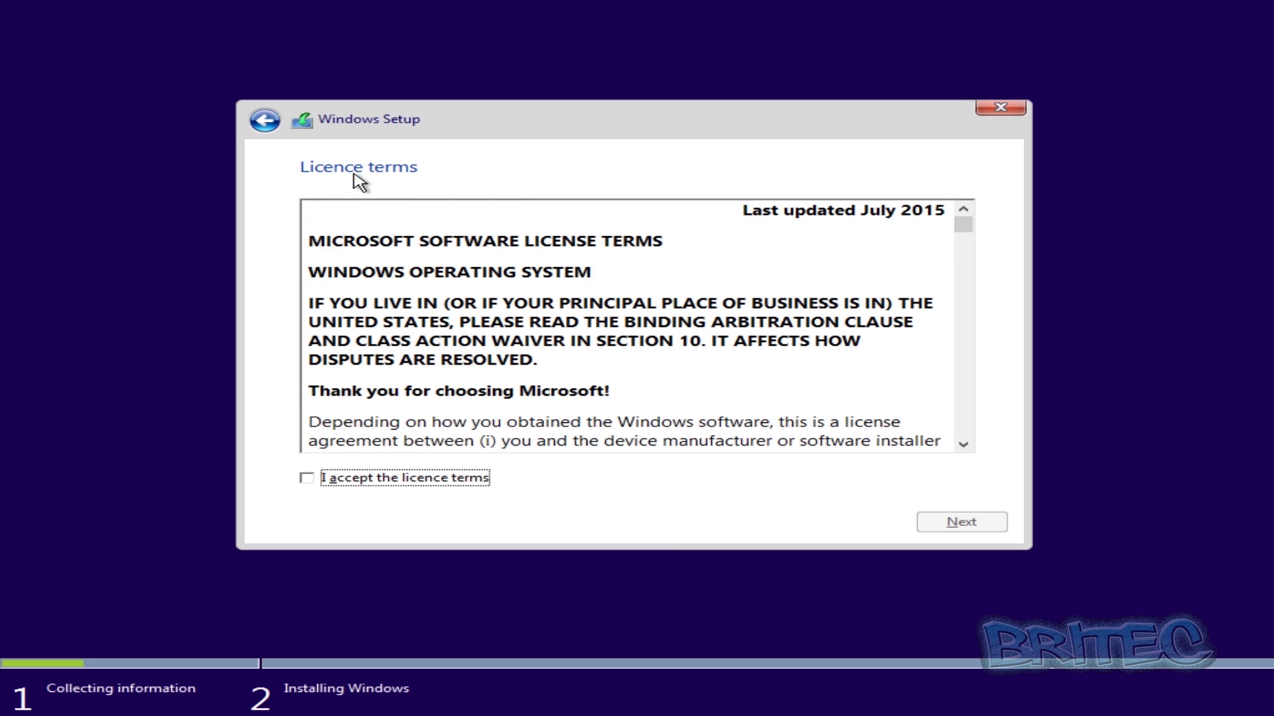
pyautogui.click(311, 482)
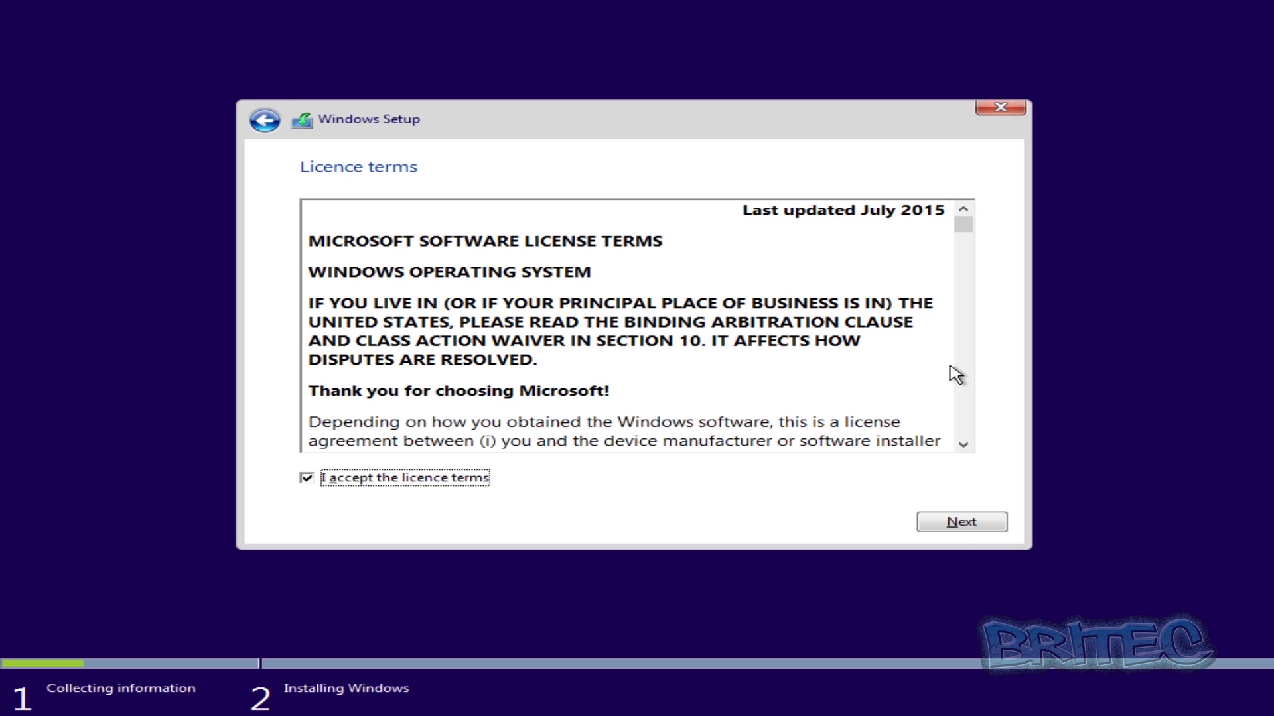
pyautogui.click(956, 526)
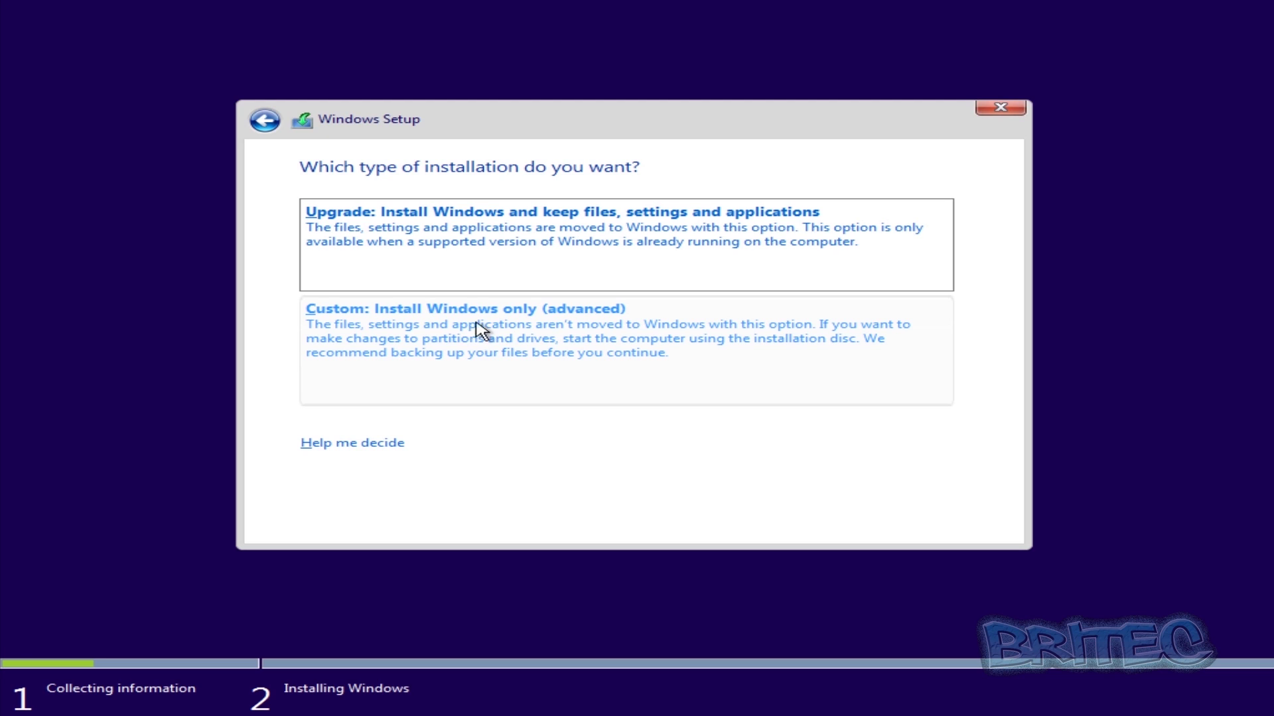
# Step: Choose 'Custom: Install Windows only (advanced)' to reach Drive 0's 60.0 GB unallocated space
pyautogui.click(498, 346)
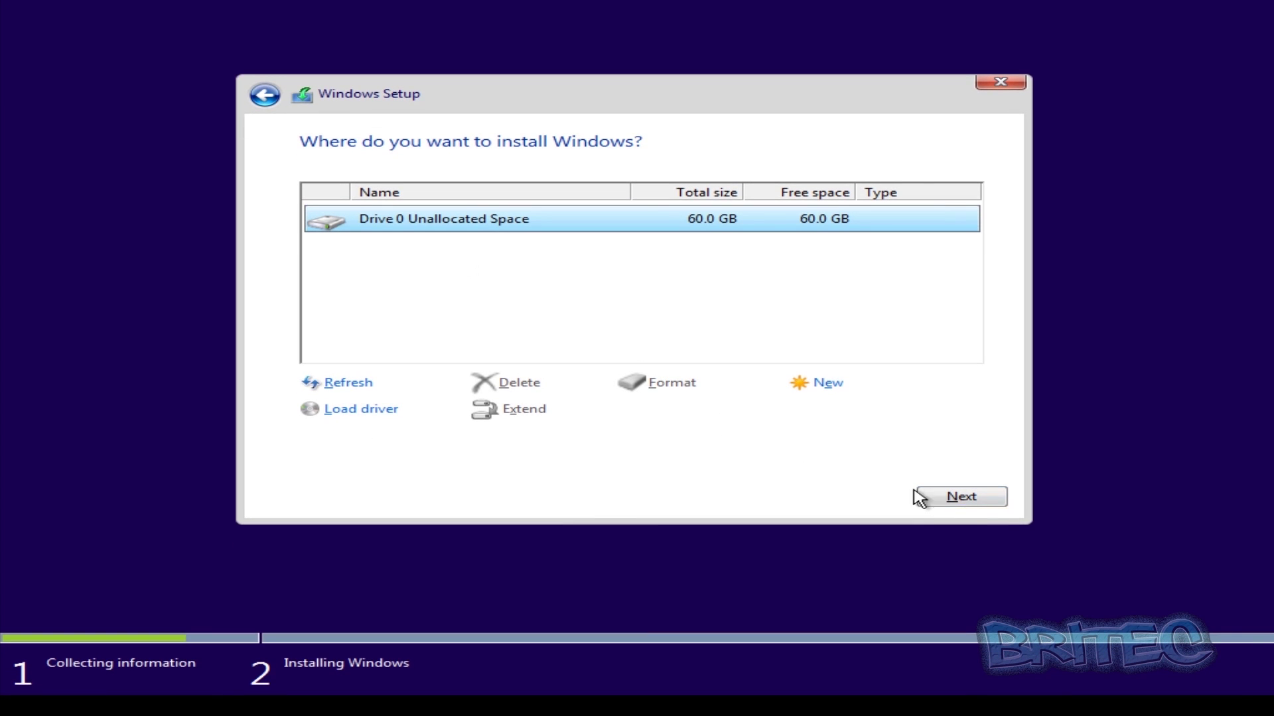
# Step: Install Windows onto Drive 0 Unallocated Space (60.0 GB) and let setup finish
pyautogui.click(964, 507)
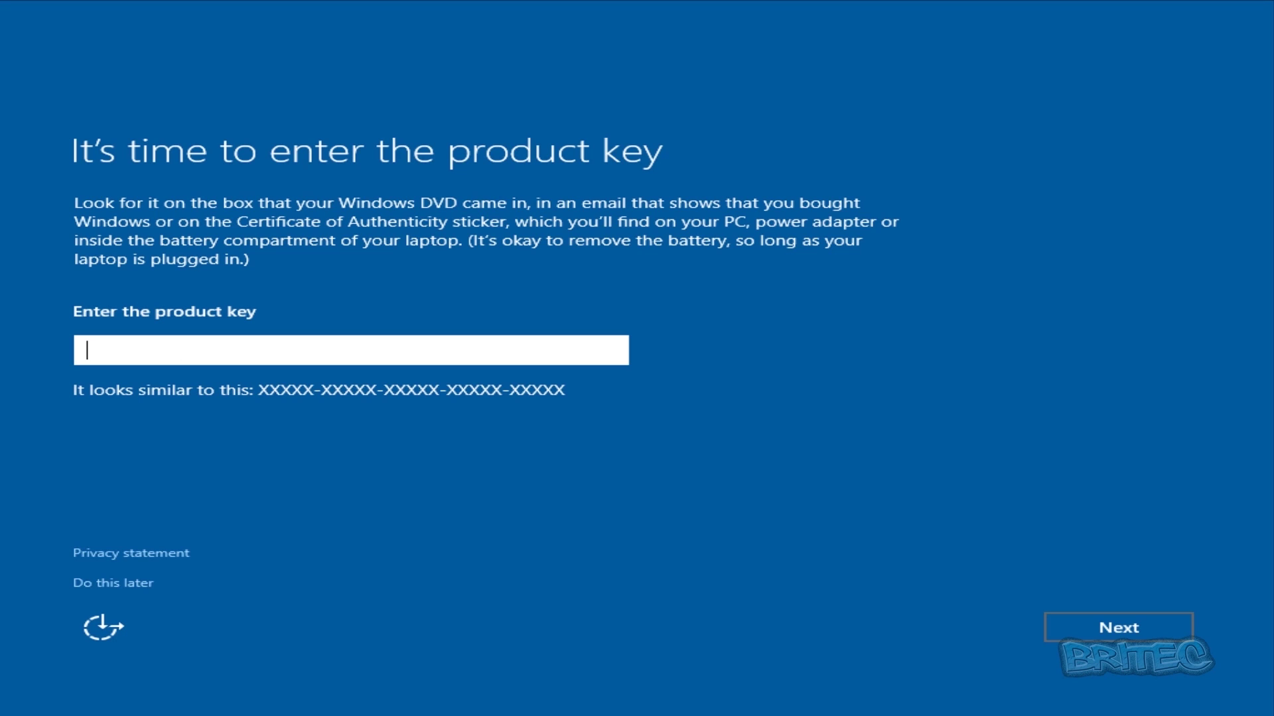
# Step: Paste the 25-character Windows product key into the key field and submit it
pyautogui.hotkey('ctrl', 'v')
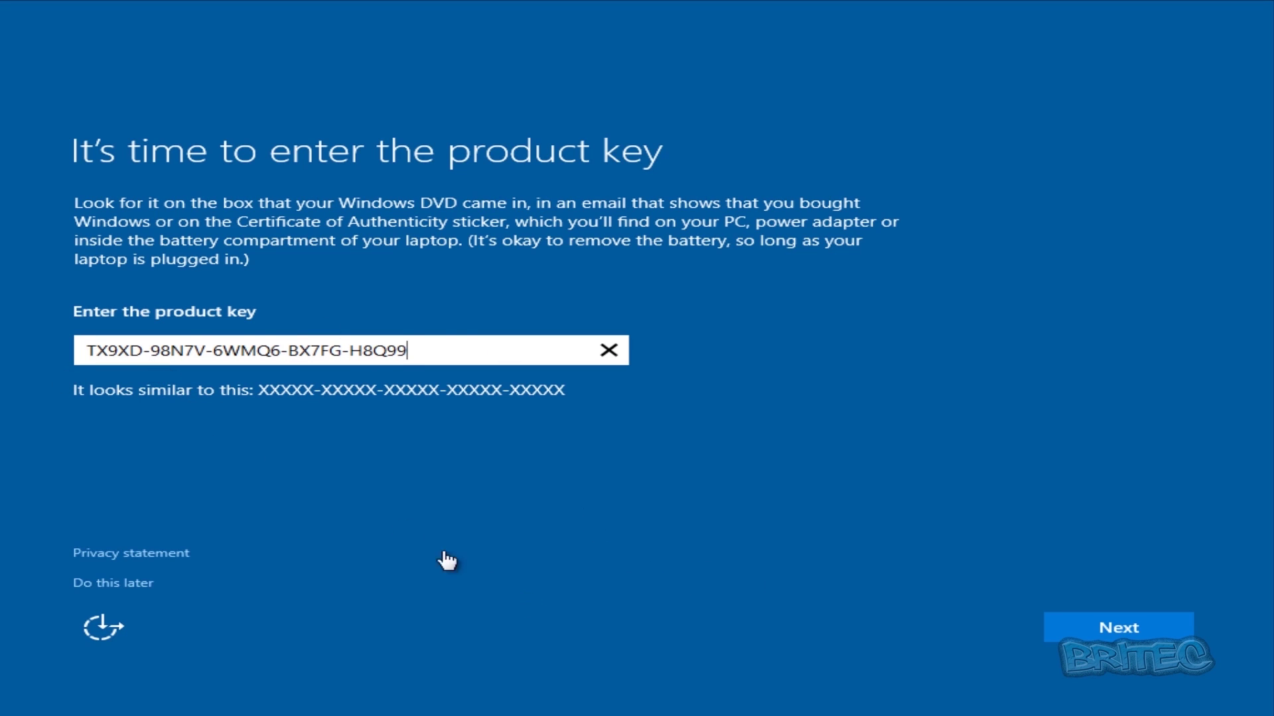
pyautogui.click(1101, 634)
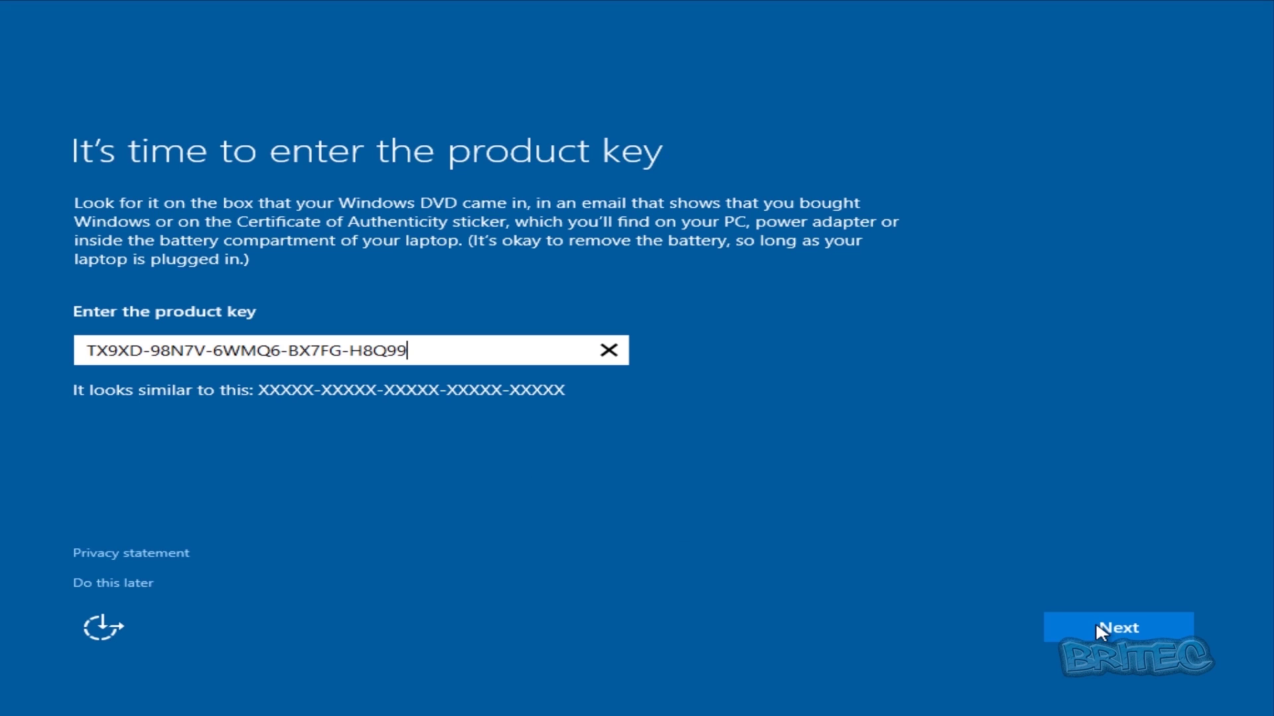
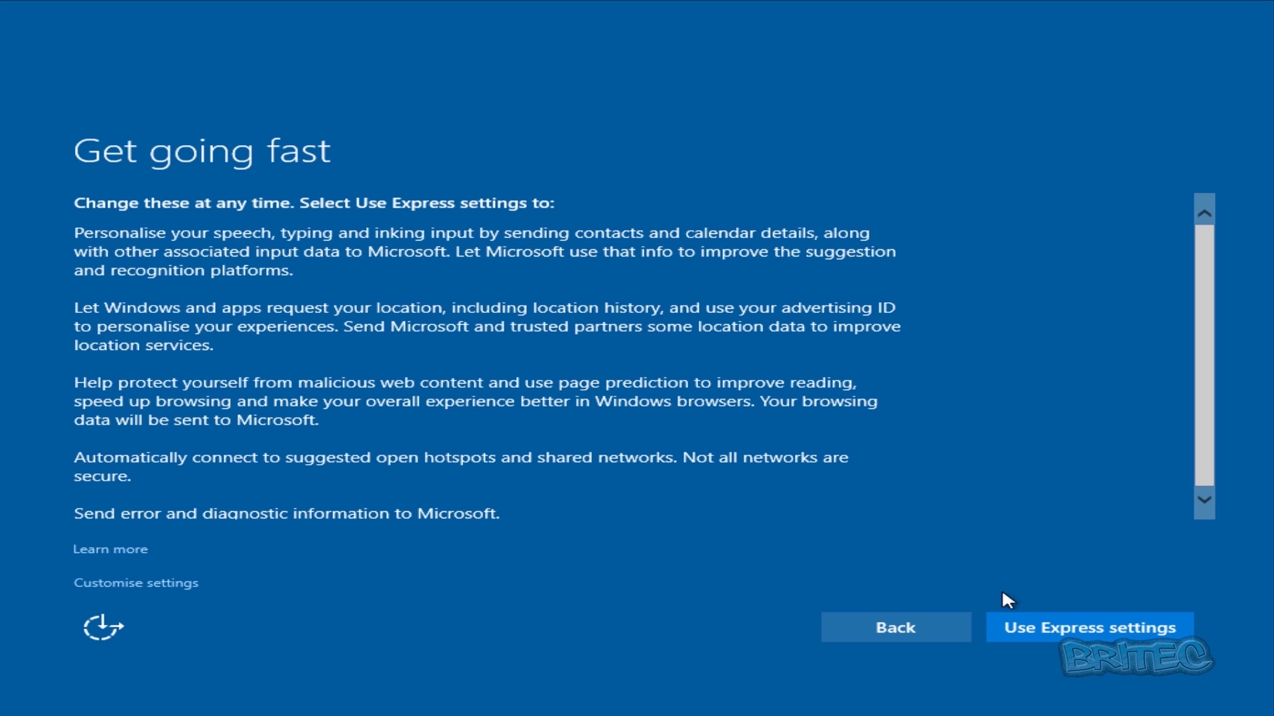
# Step: Choose 'Customise settings' instead of accepting the Express privacy defaults
pyautogui.click(1065, 621)
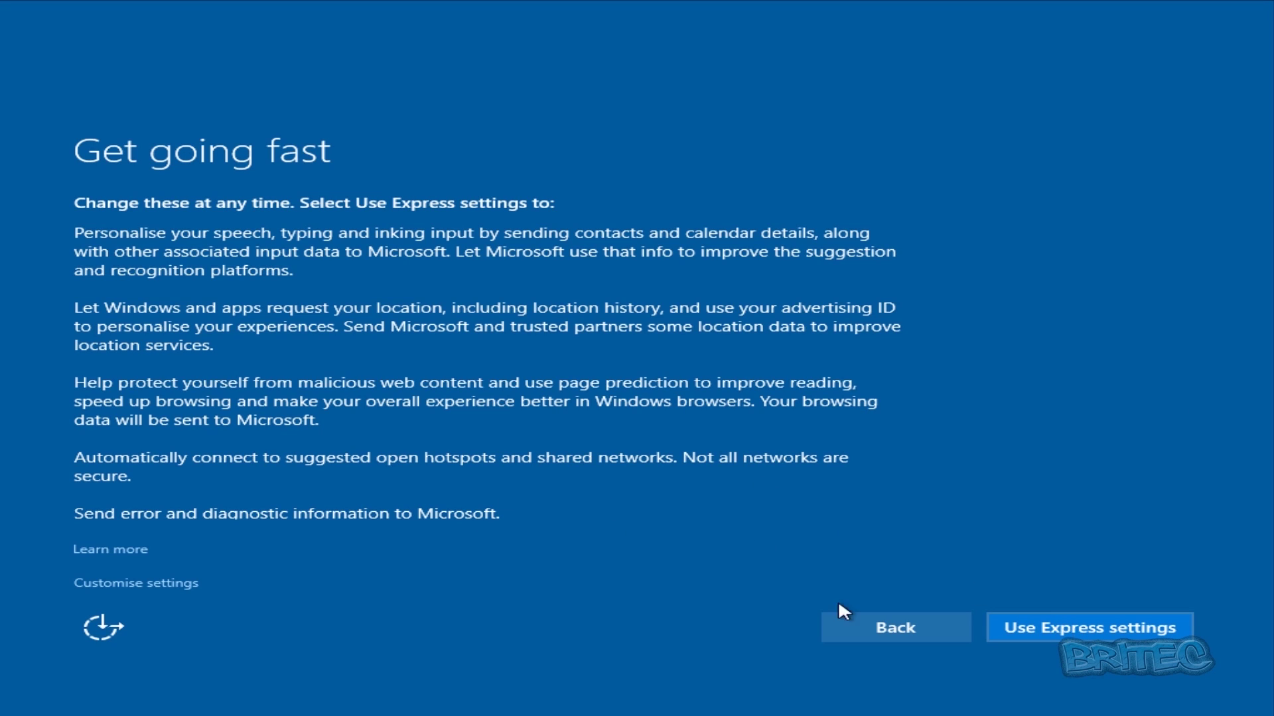
pyautogui.click(119, 582)
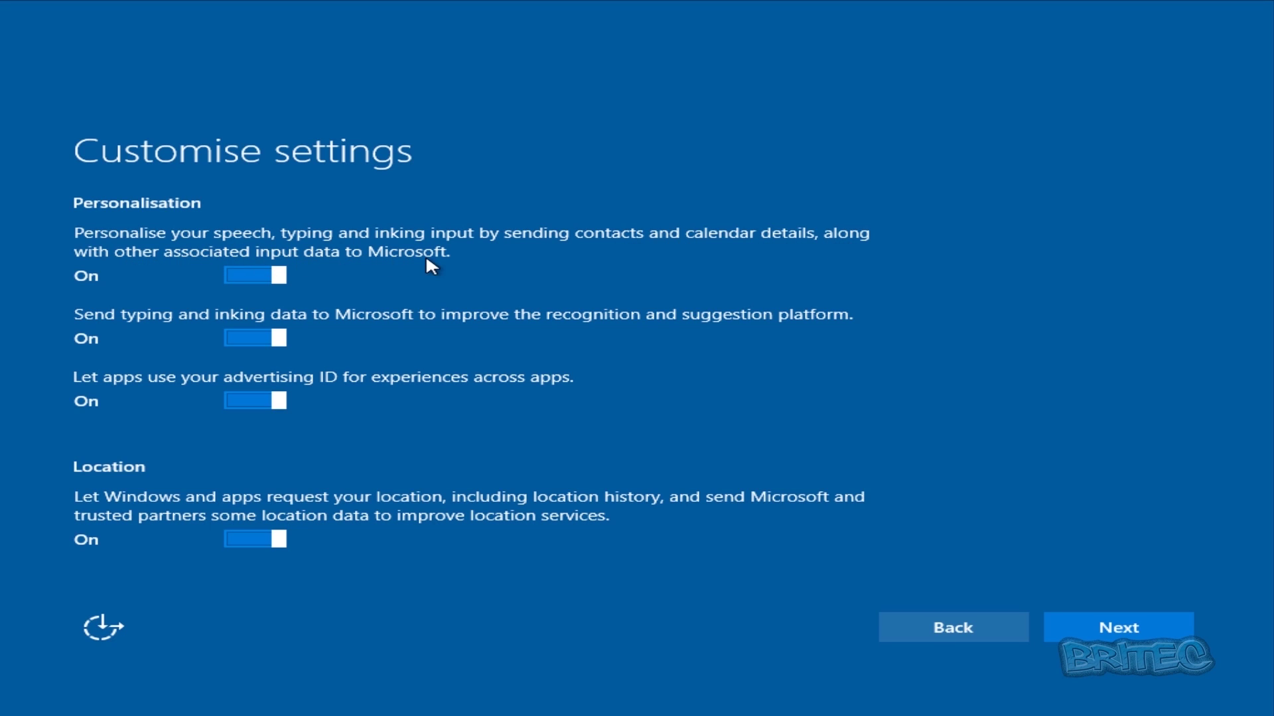
# Step: Turn off contacts/calendar, typing/inking data, advertising ID and location sharing, then continue
pyautogui.click(230, 276)
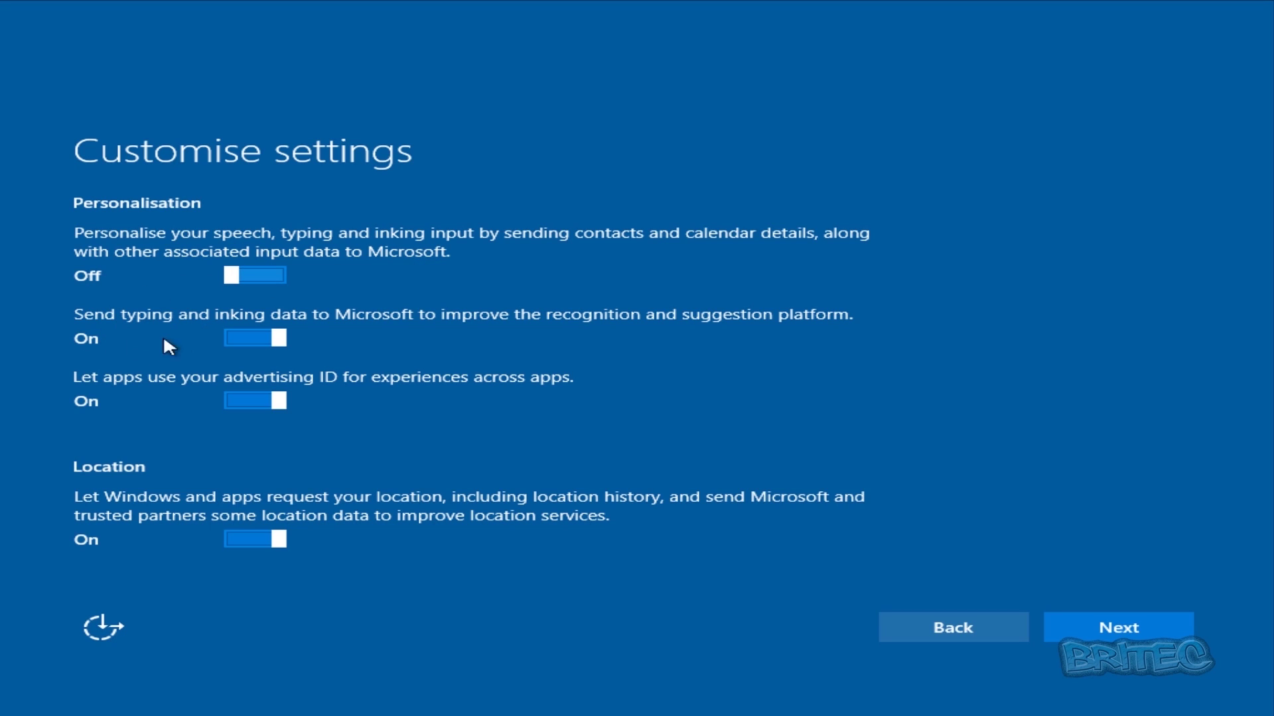
pyautogui.click(228, 336)
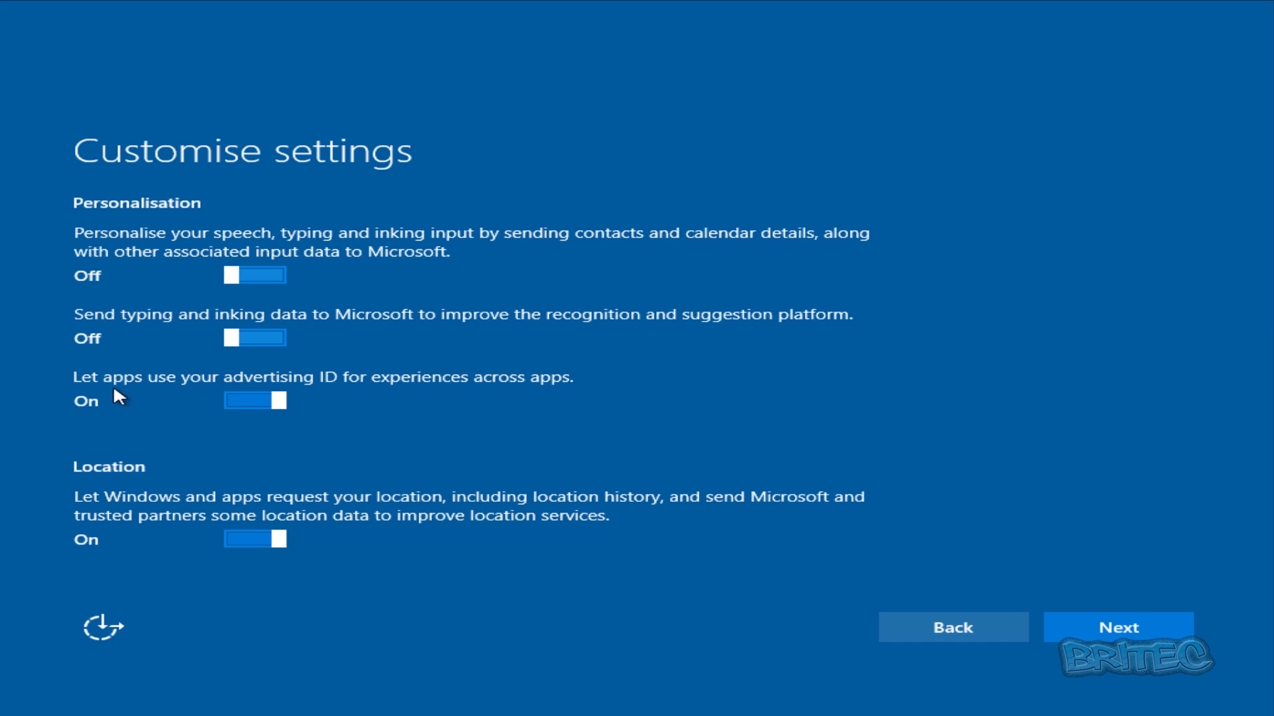
pyautogui.click(238, 402)
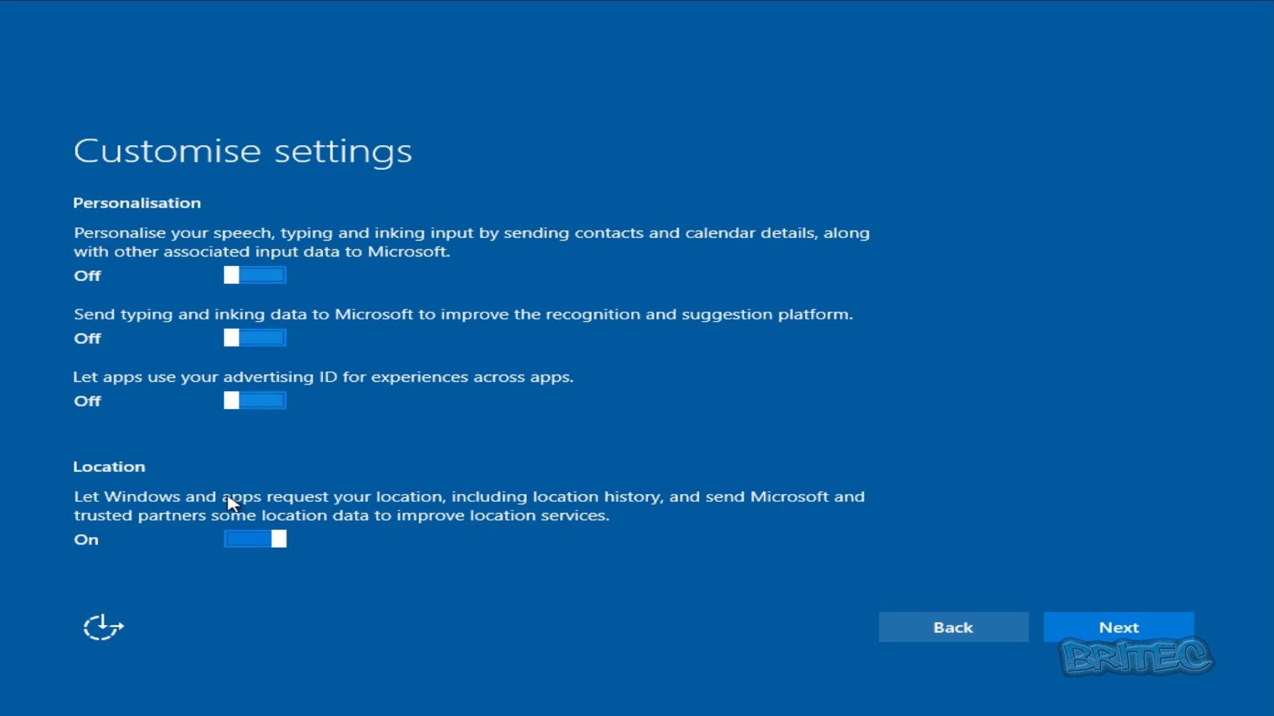
pyautogui.click(229, 537)
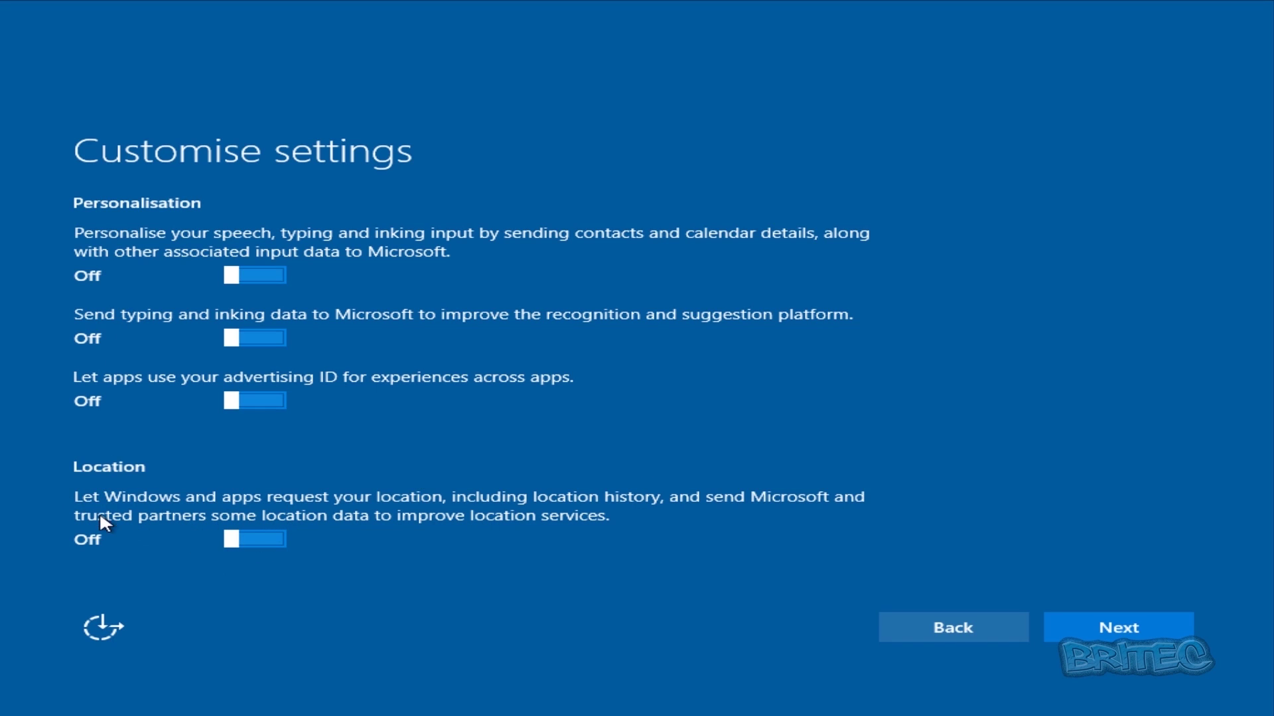
pyautogui.click(1096, 628)
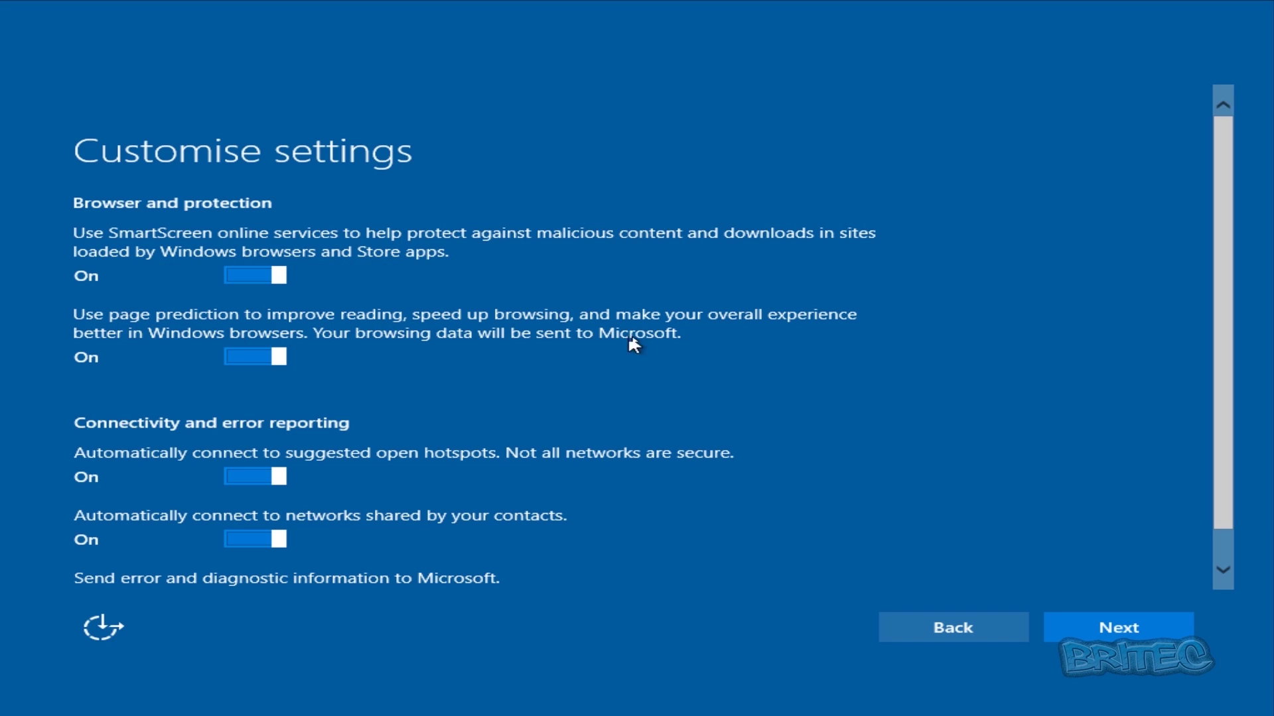
# Step: Turn off page prediction and error/diagnostic reporting, then finish the privacy settings pages
pyautogui.click(229, 352)
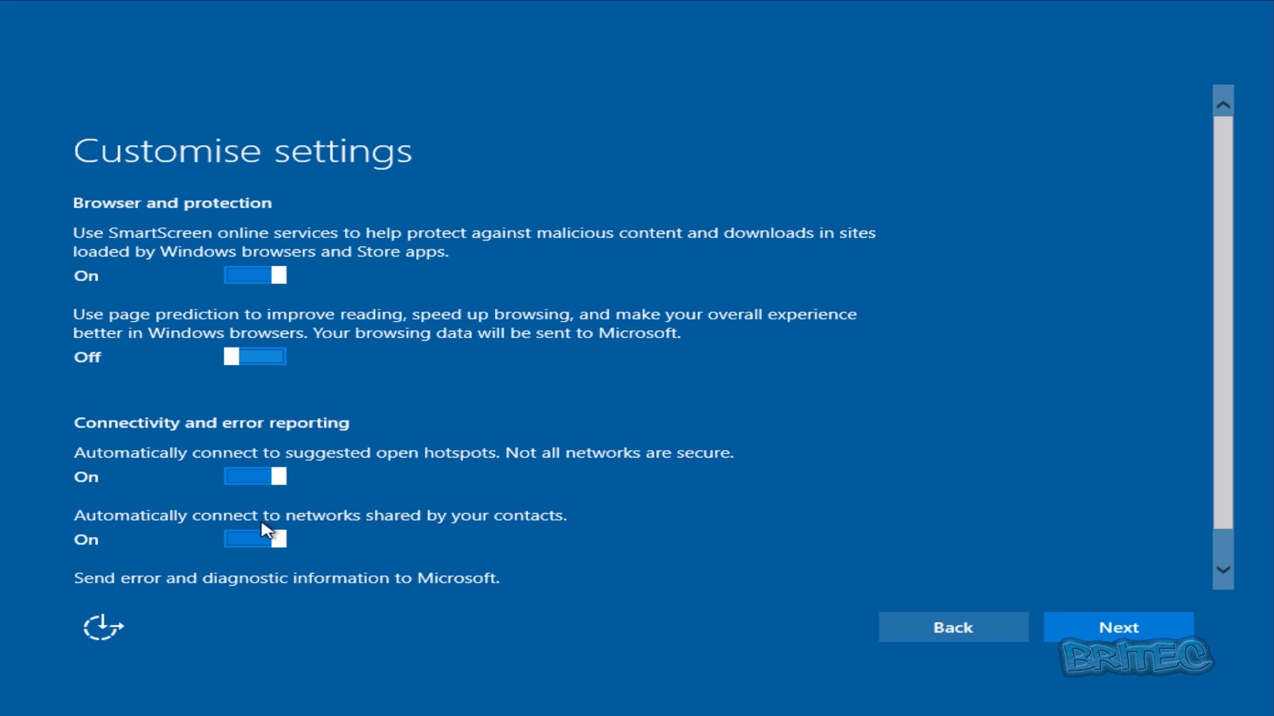
pyautogui.click(254, 543)
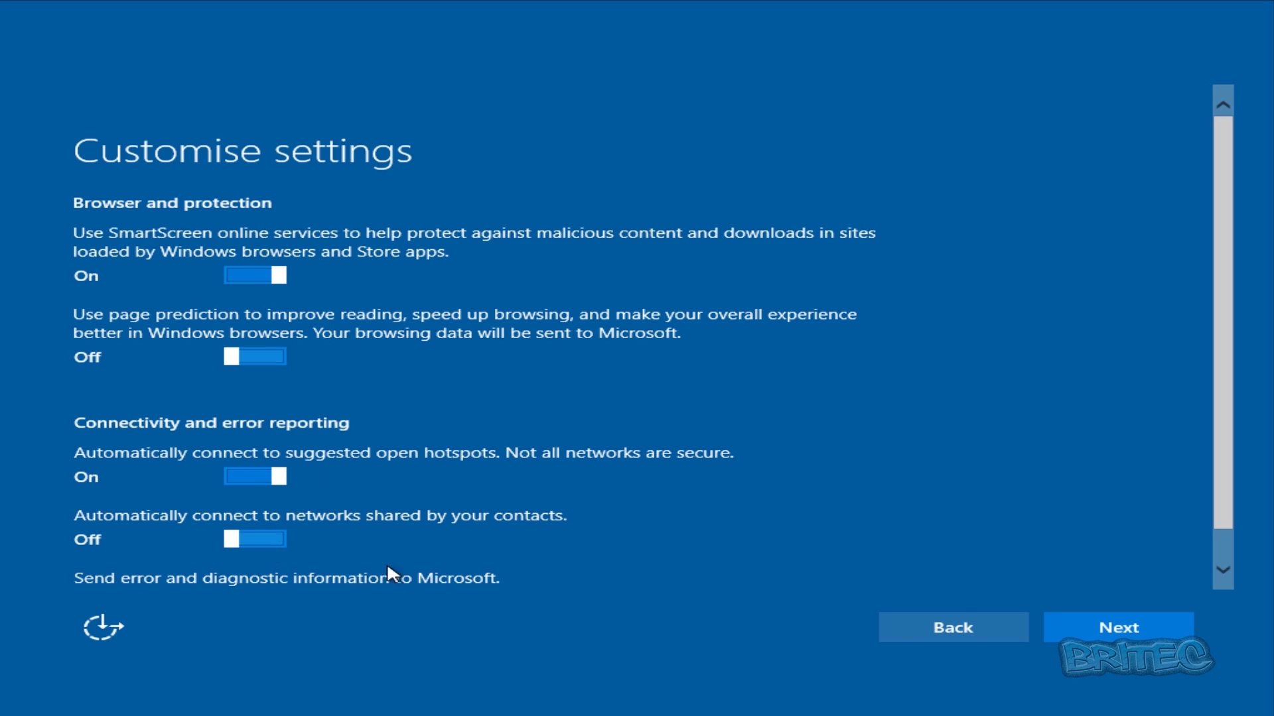
pyautogui.moveTo(1219, 490); pyautogui.dragTo(1225, 549)
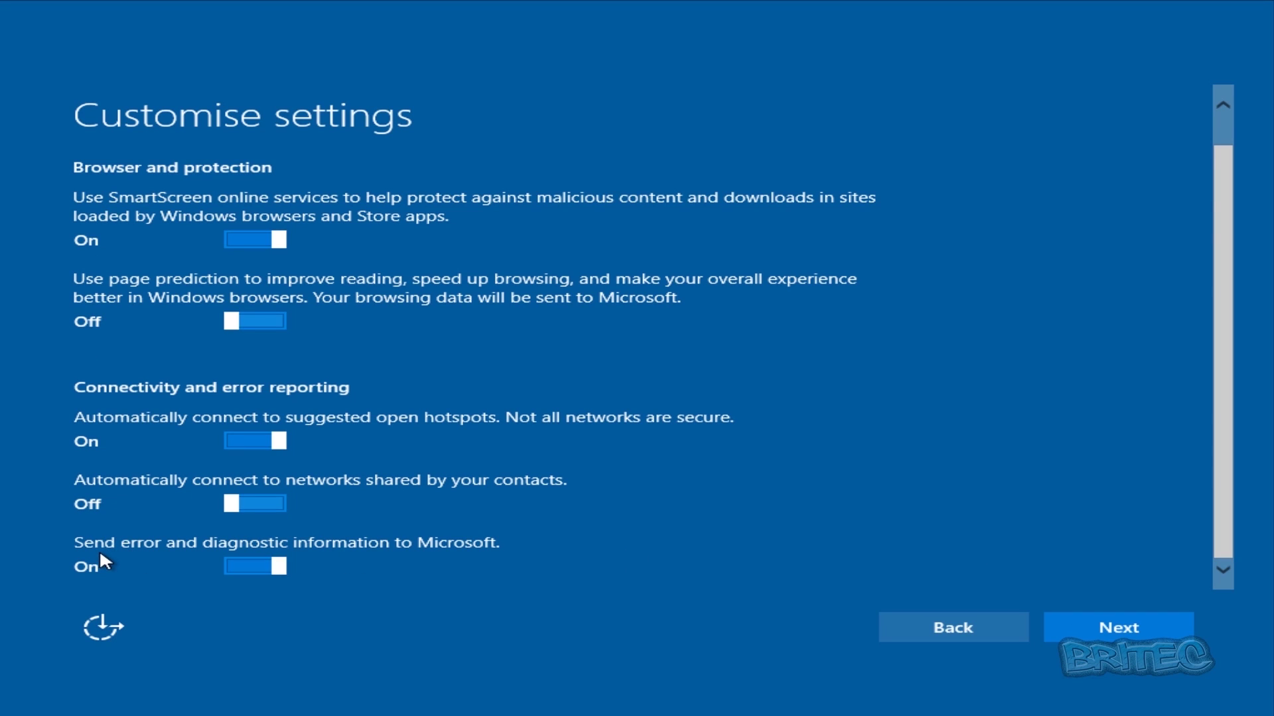
pyautogui.click(223, 558)
pyautogui.click(236, 573)
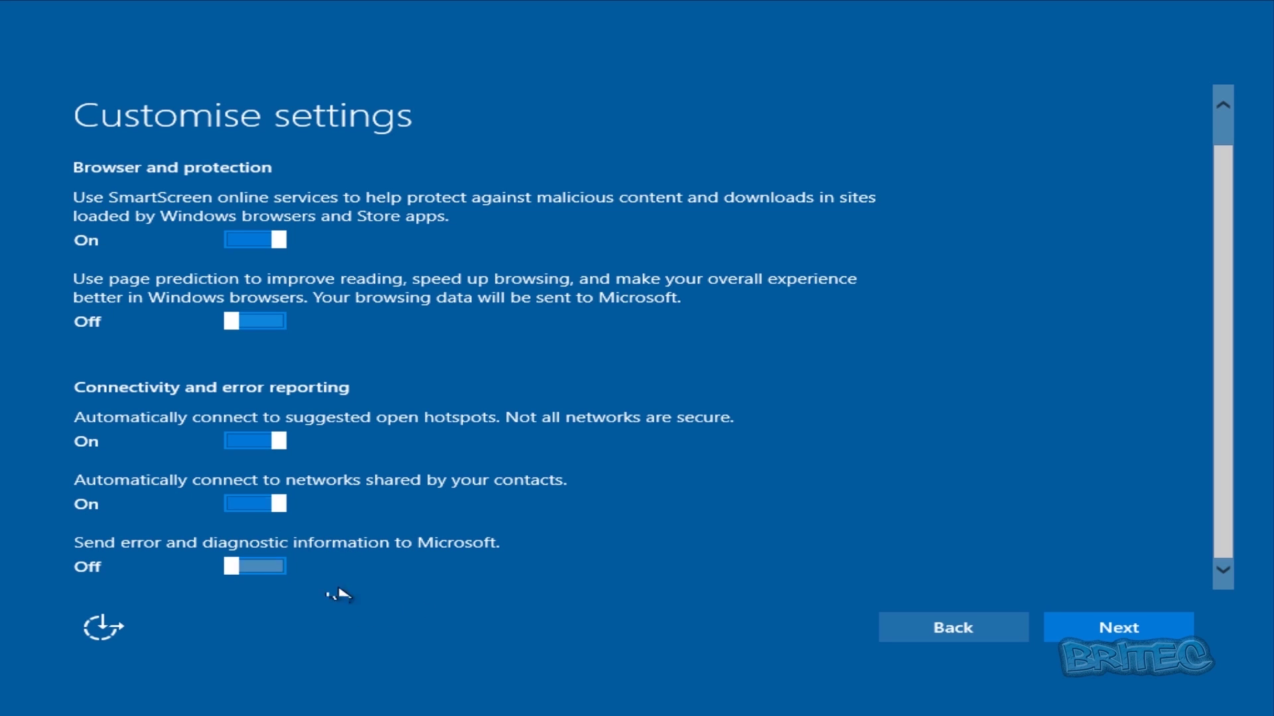
pyautogui.press('Return')
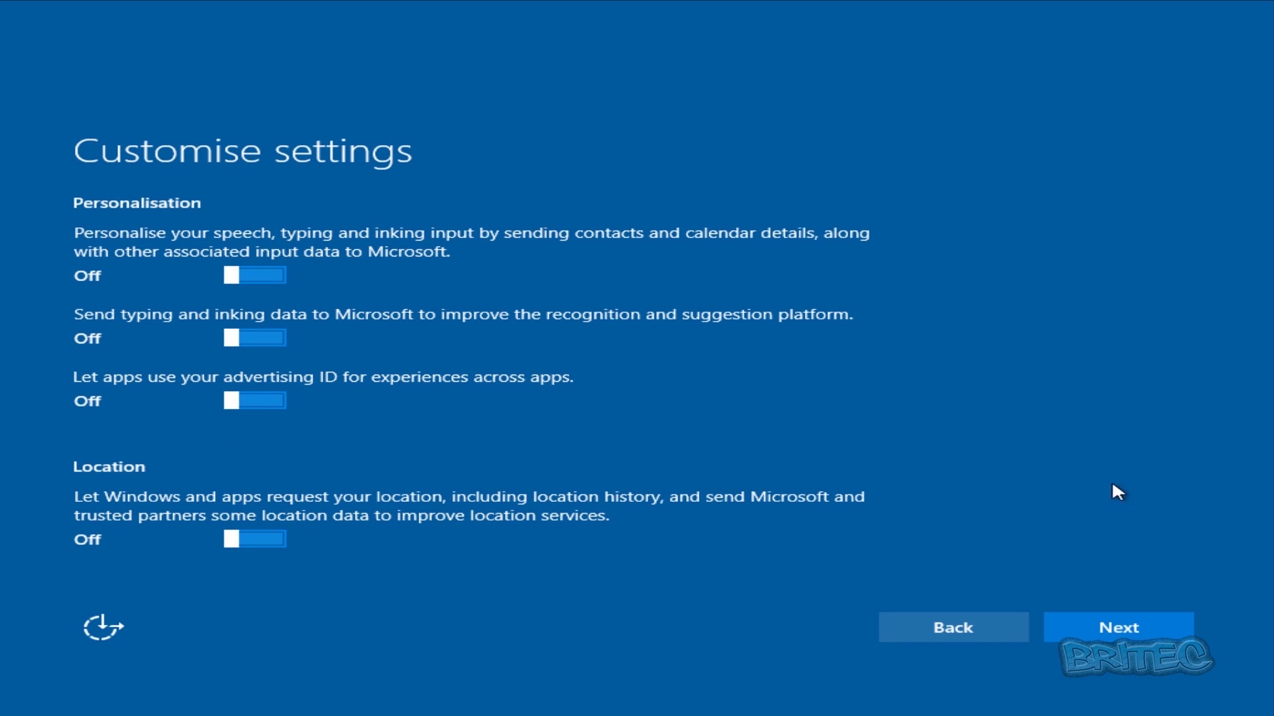
pyautogui.click(1092, 619)
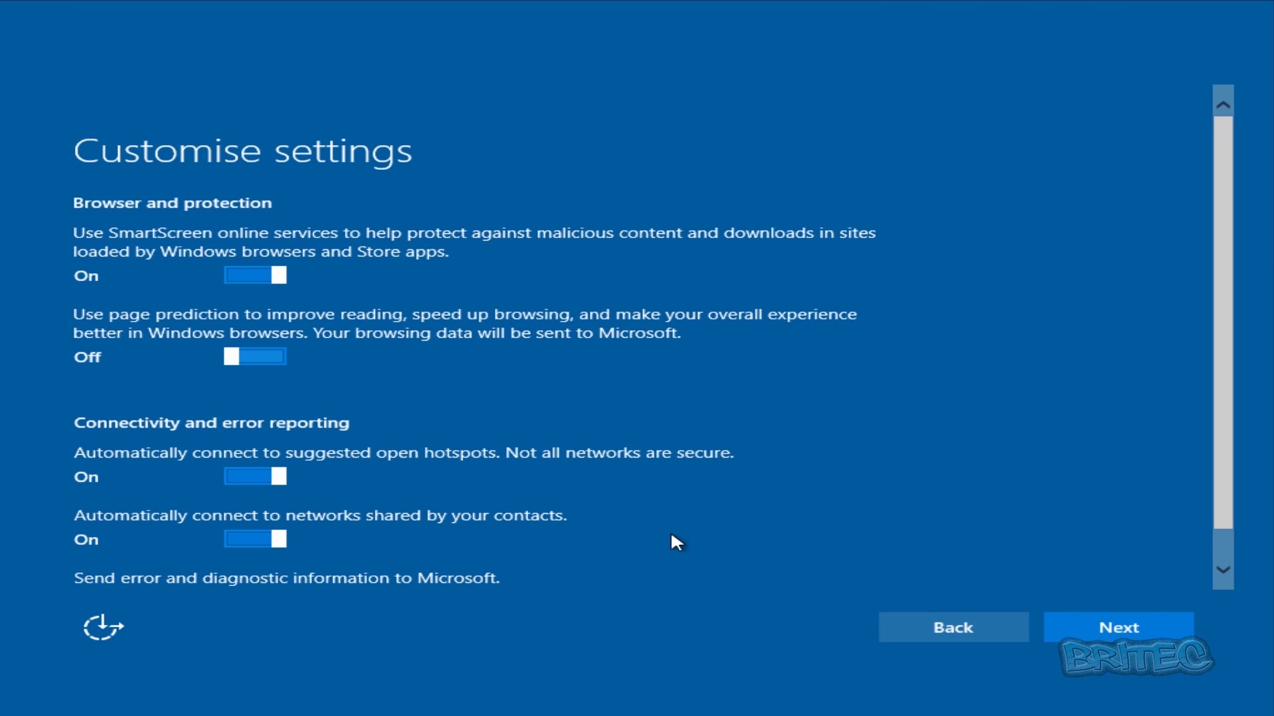
pyautogui.click(1121, 629)
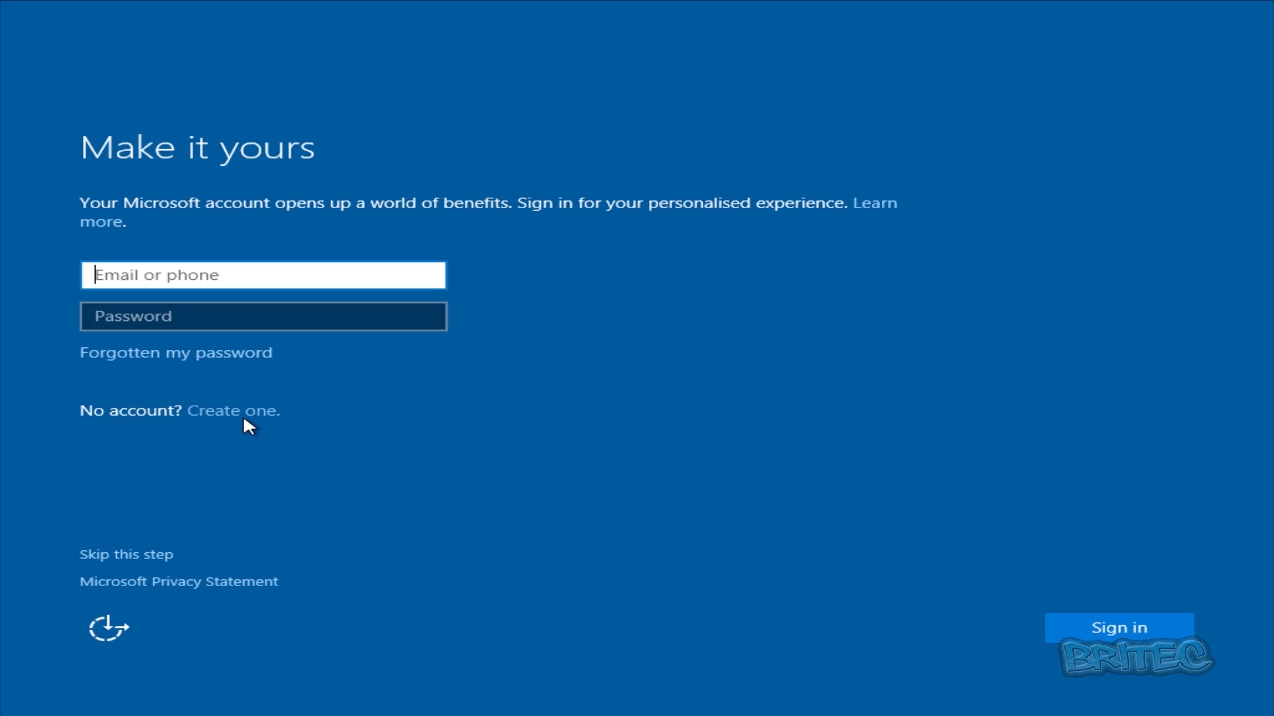
# Step: Skip Microsoft sign-in and create local account 'Britec' with a password and password hint
pyautogui.click(107, 556)
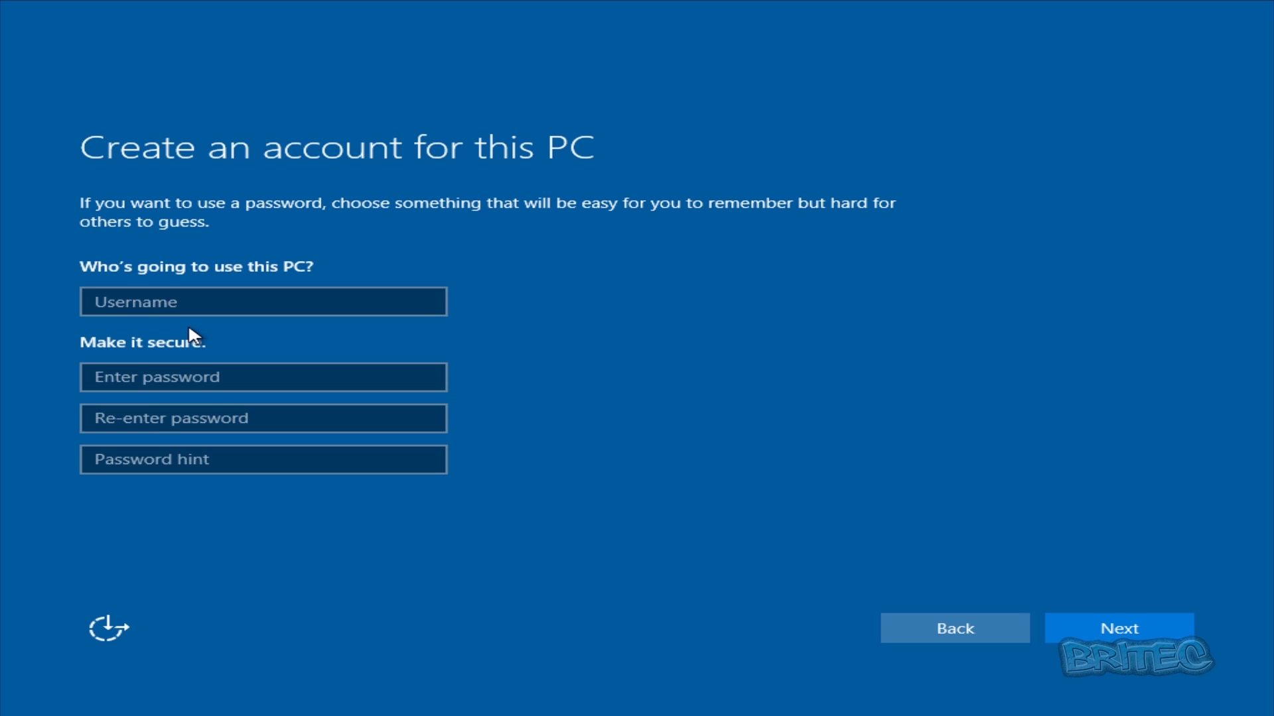
pyautogui.click(166, 304)
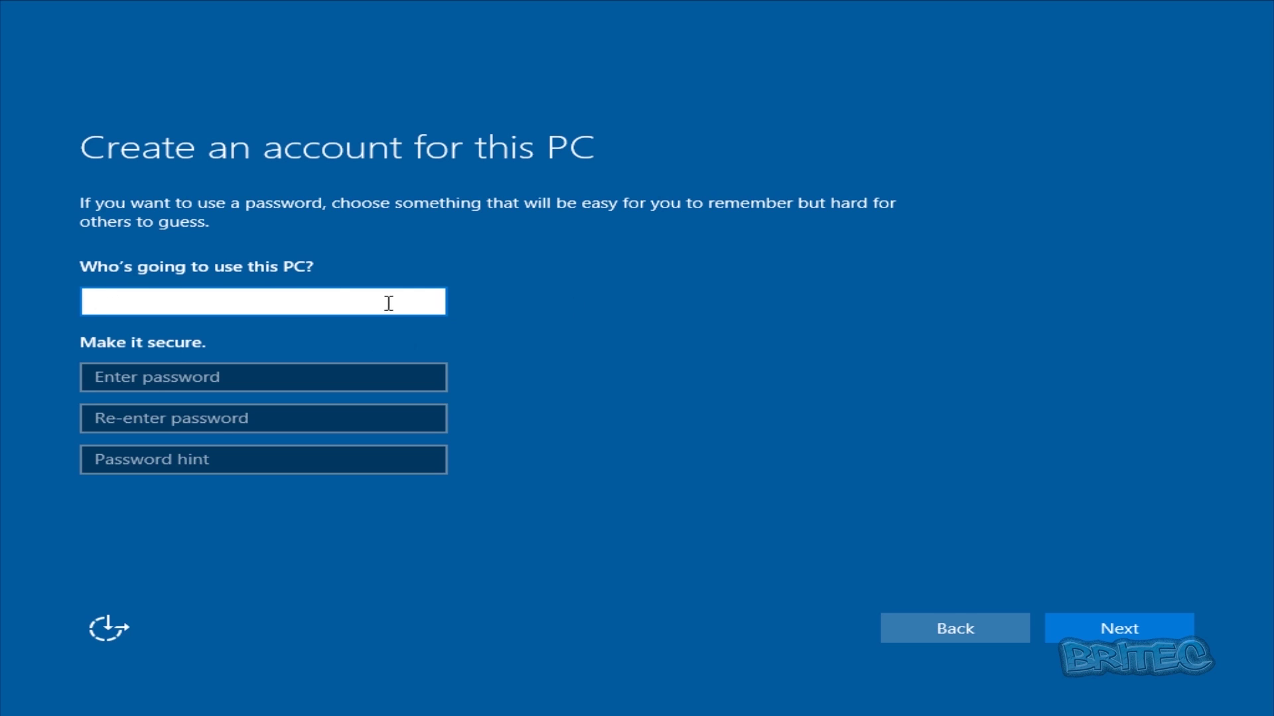
pyautogui.write('Britec')
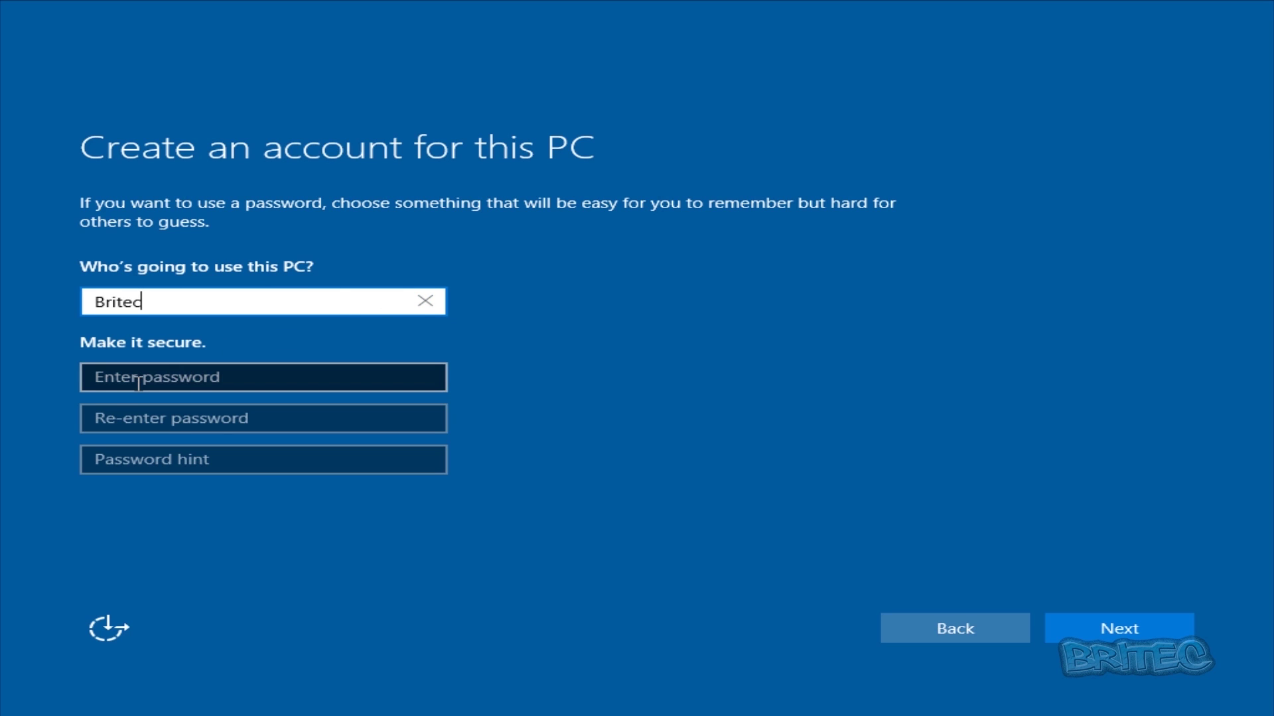
pyautogui.click(139, 379)
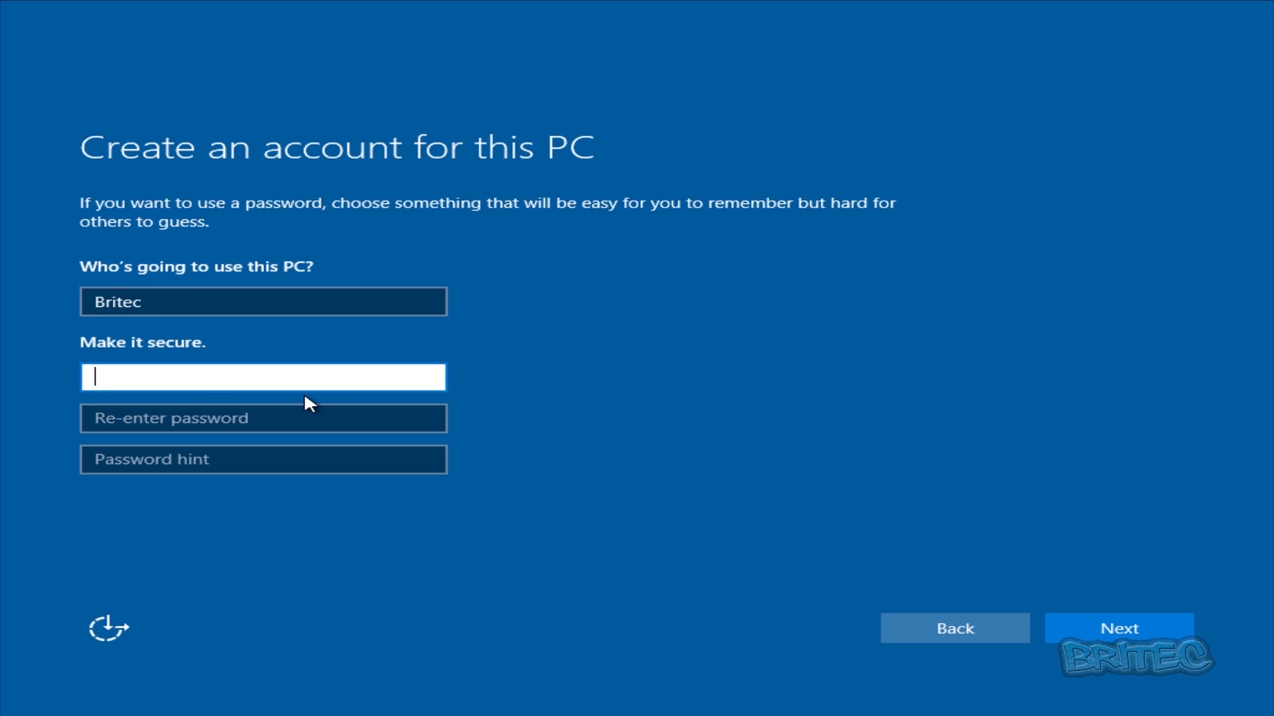
pyautogui.click(193, 418)
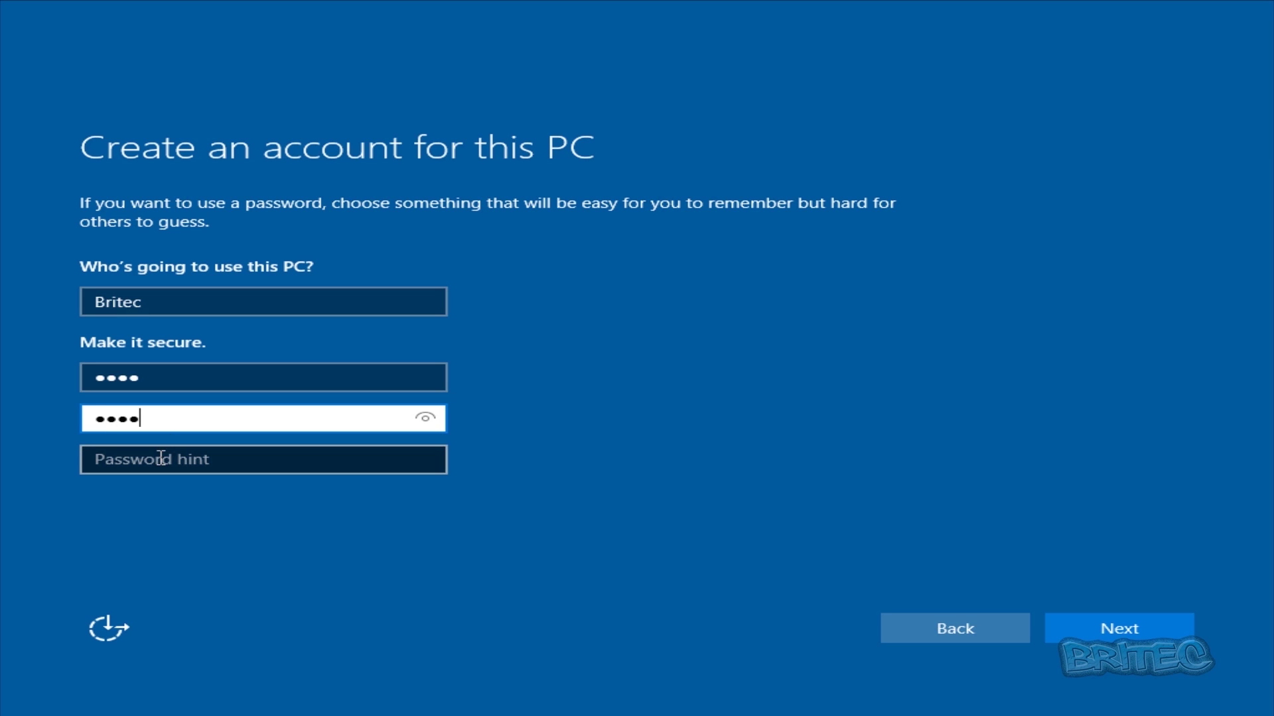
pyautogui.click(160, 458)
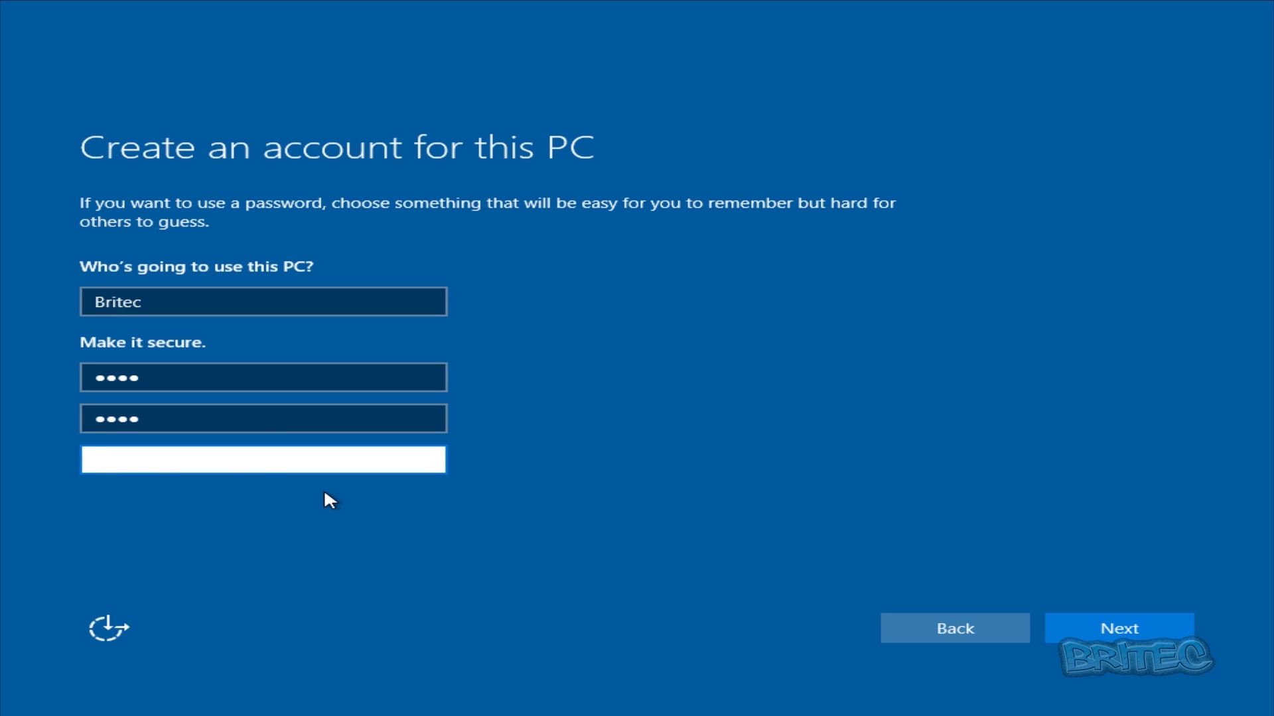
pyautogui.click(1104, 627)
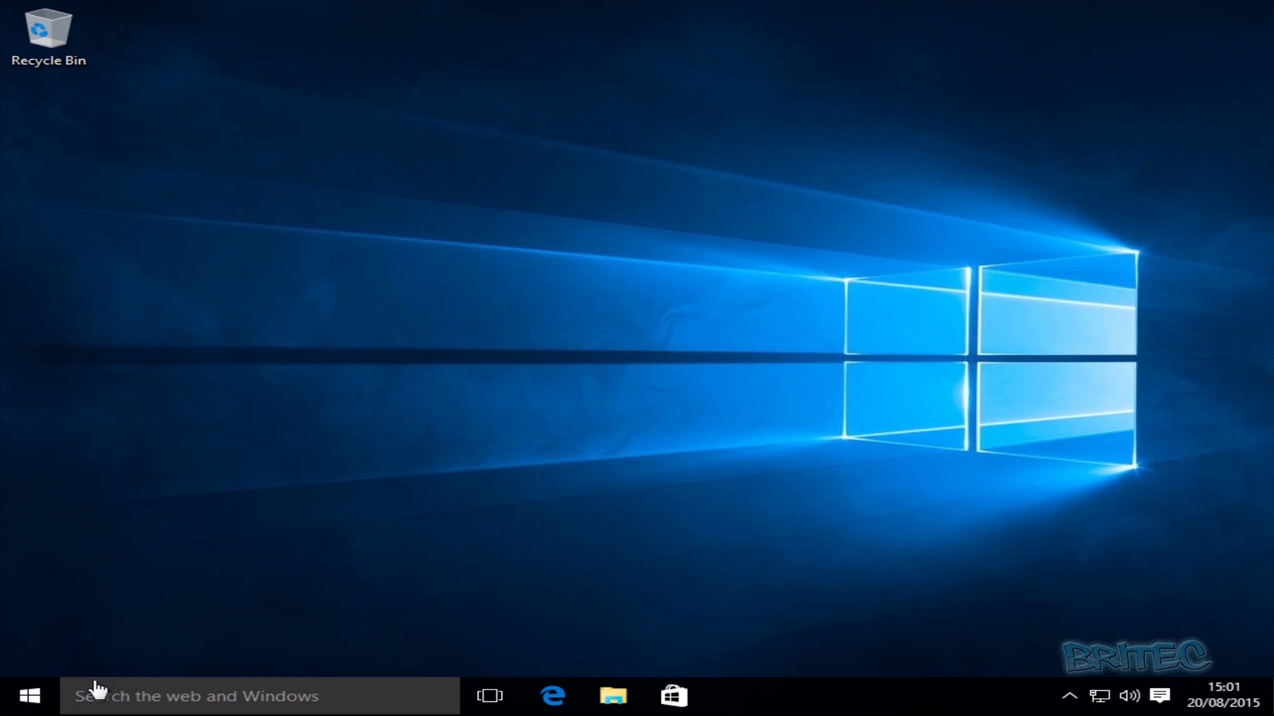
# Step: Open Settings from Start and view the Activation page showing Windows 10 Home isn't activated
pyautogui.click(29, 702)
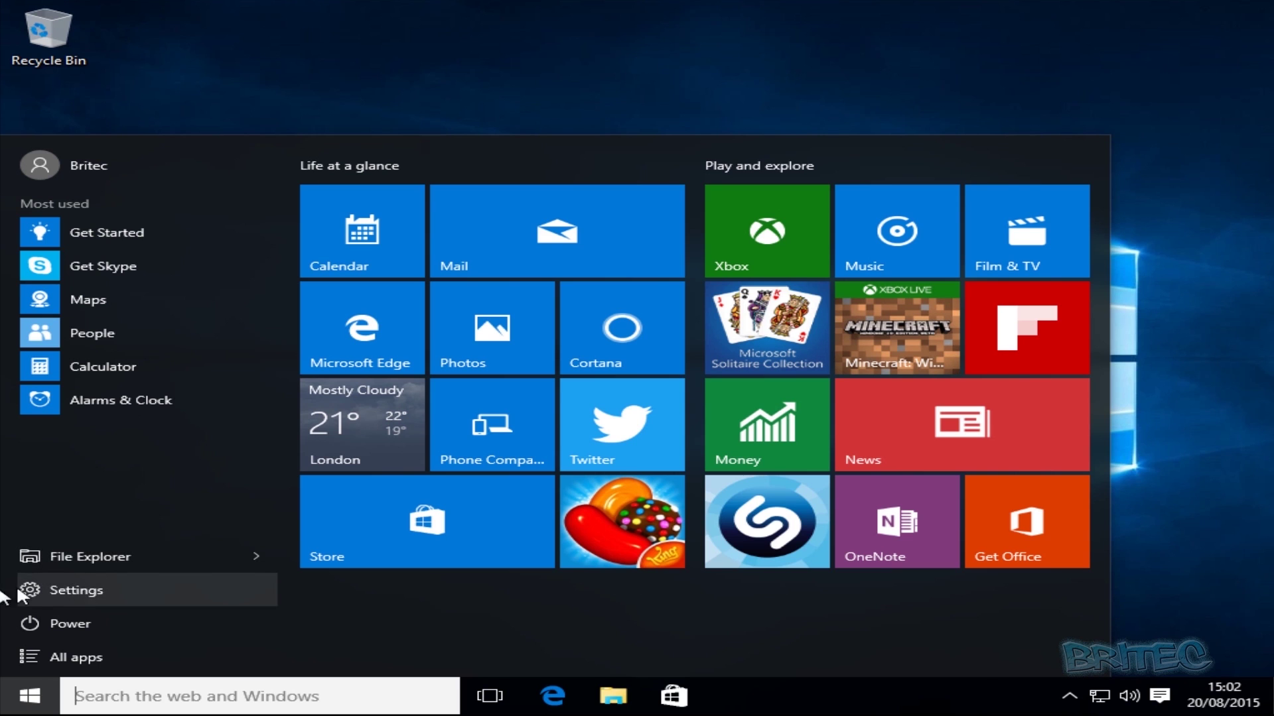
pyautogui.click(57, 588)
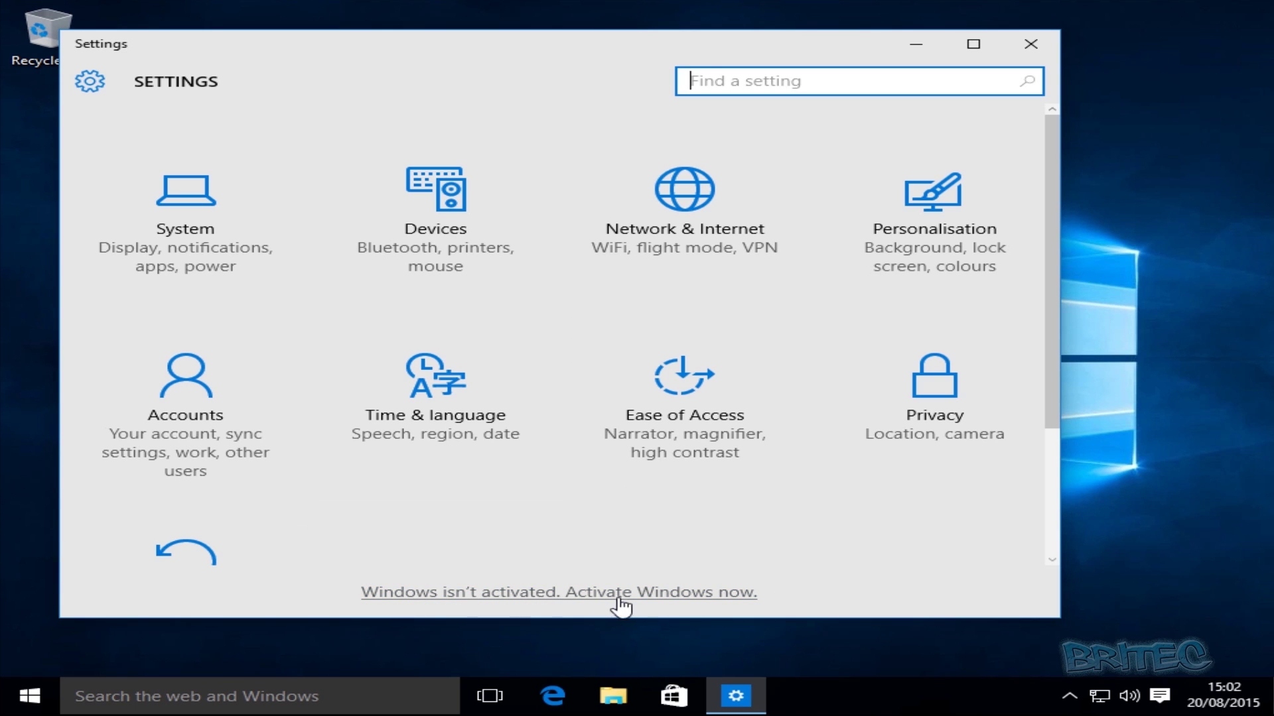
pyautogui.click(695, 601)
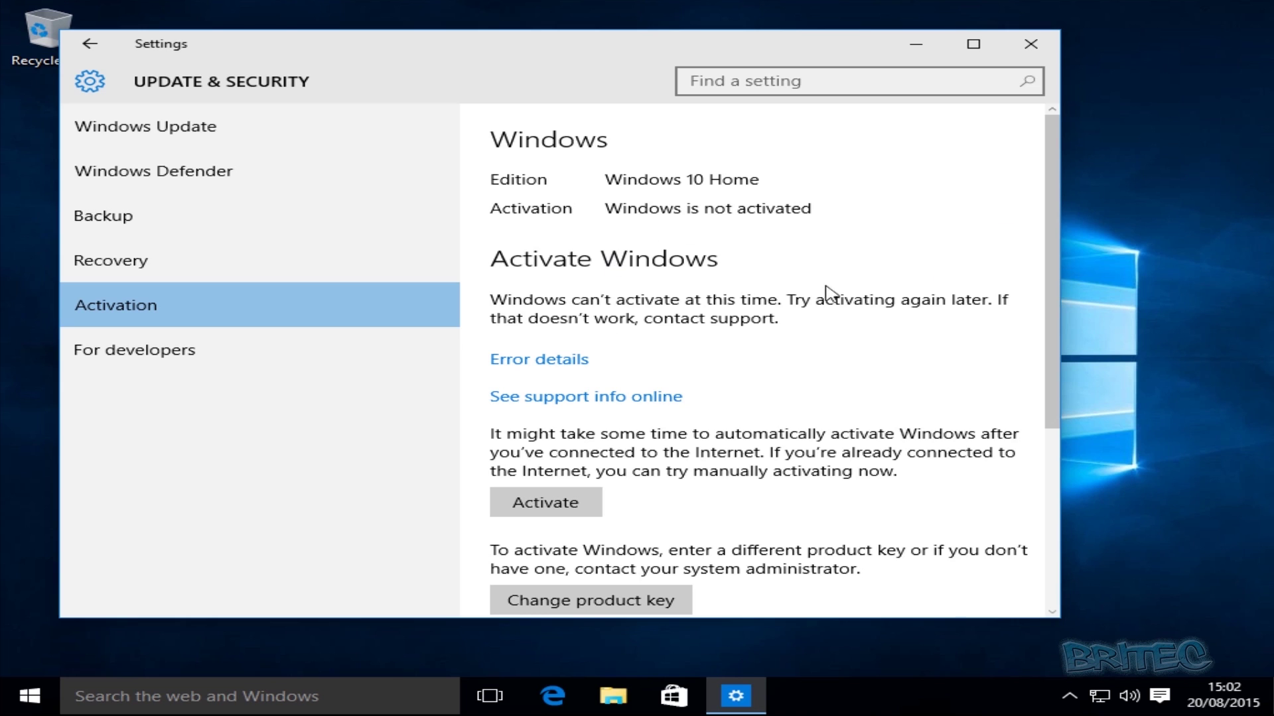
pyautogui.moveTo(1047, 211); pyautogui.dragTo(1047, 302)
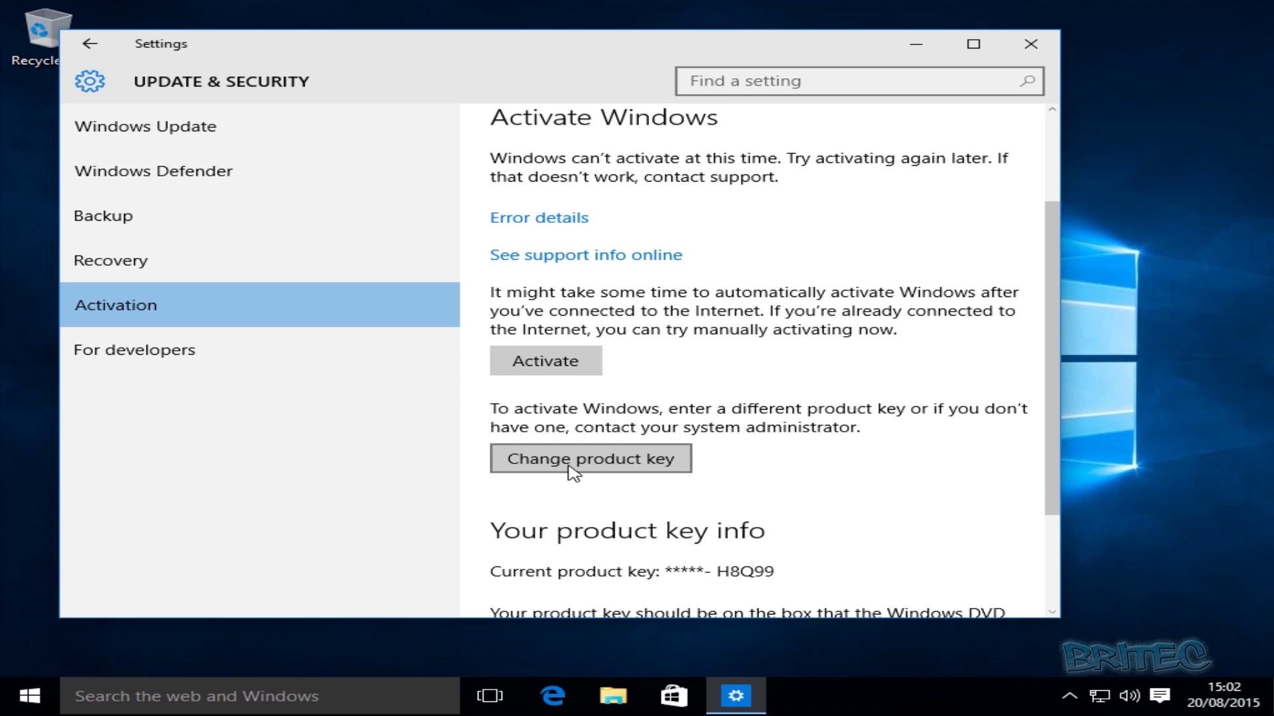
# Step: Start Change product key, approve UAC, cancel without entering a key, and close Settings
pyautogui.click(615, 461)
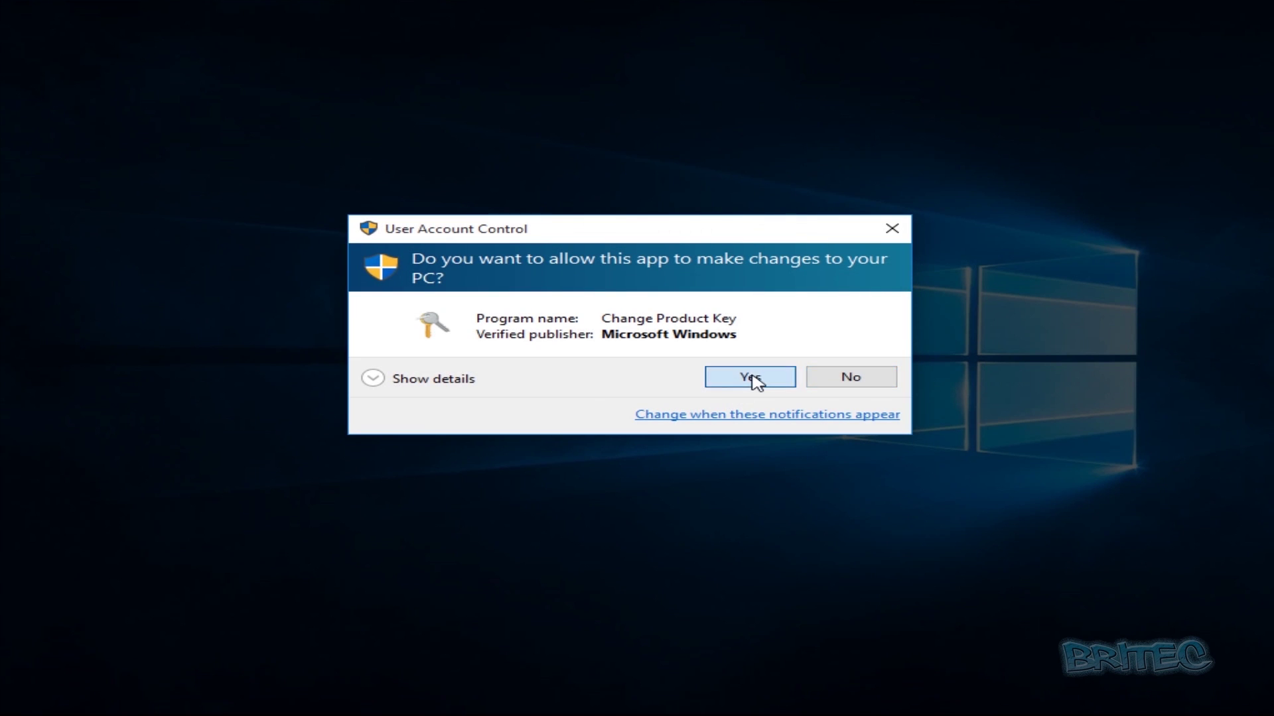
pyautogui.click(754, 378)
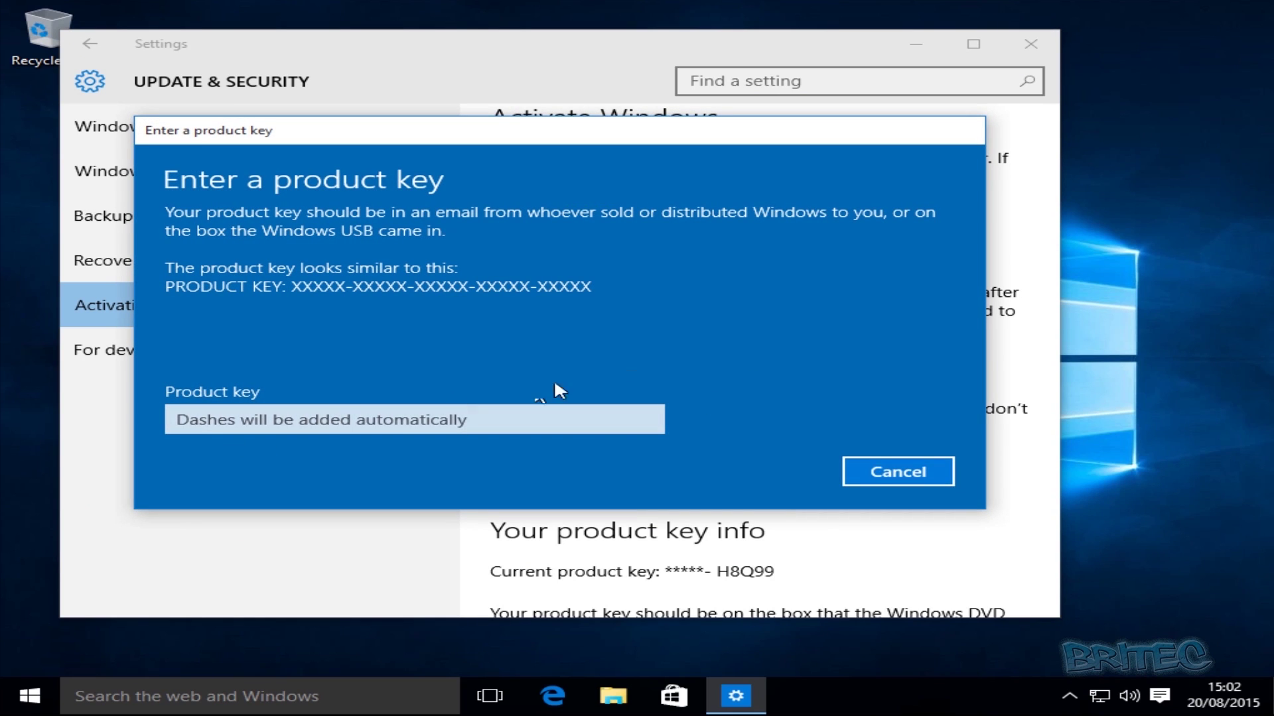
pyautogui.click(889, 471)
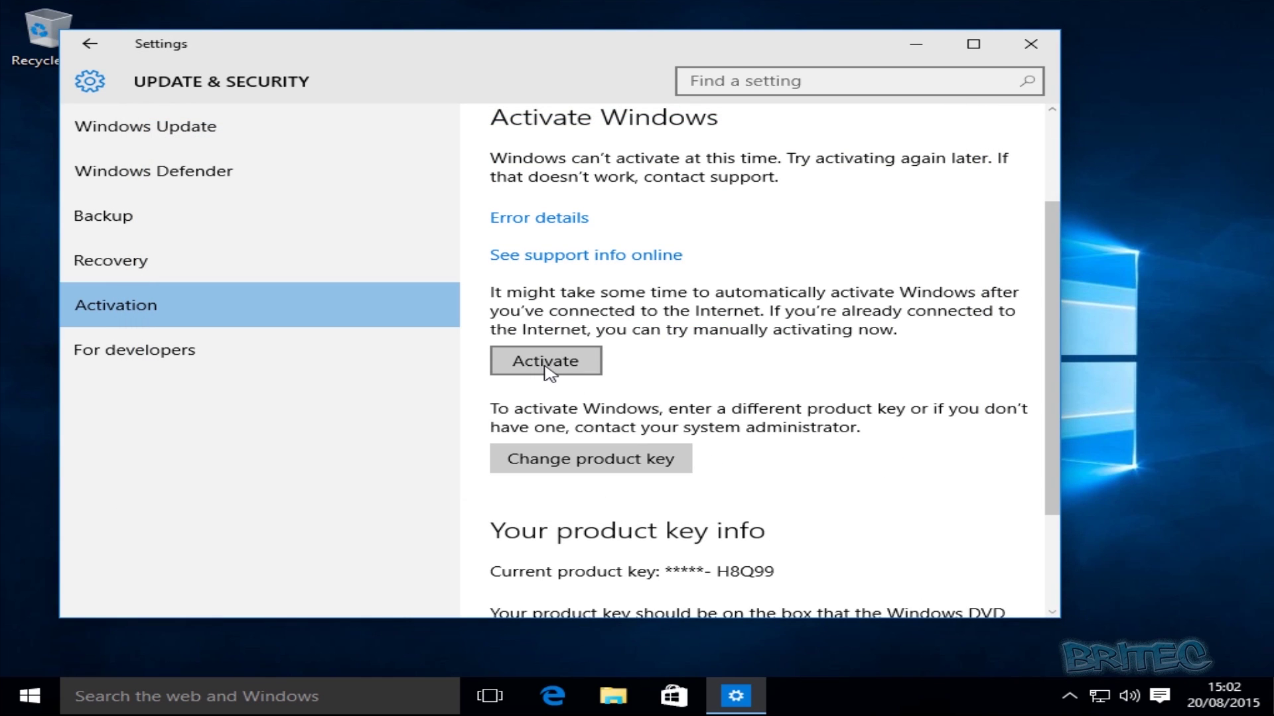
pyautogui.click(1028, 44)
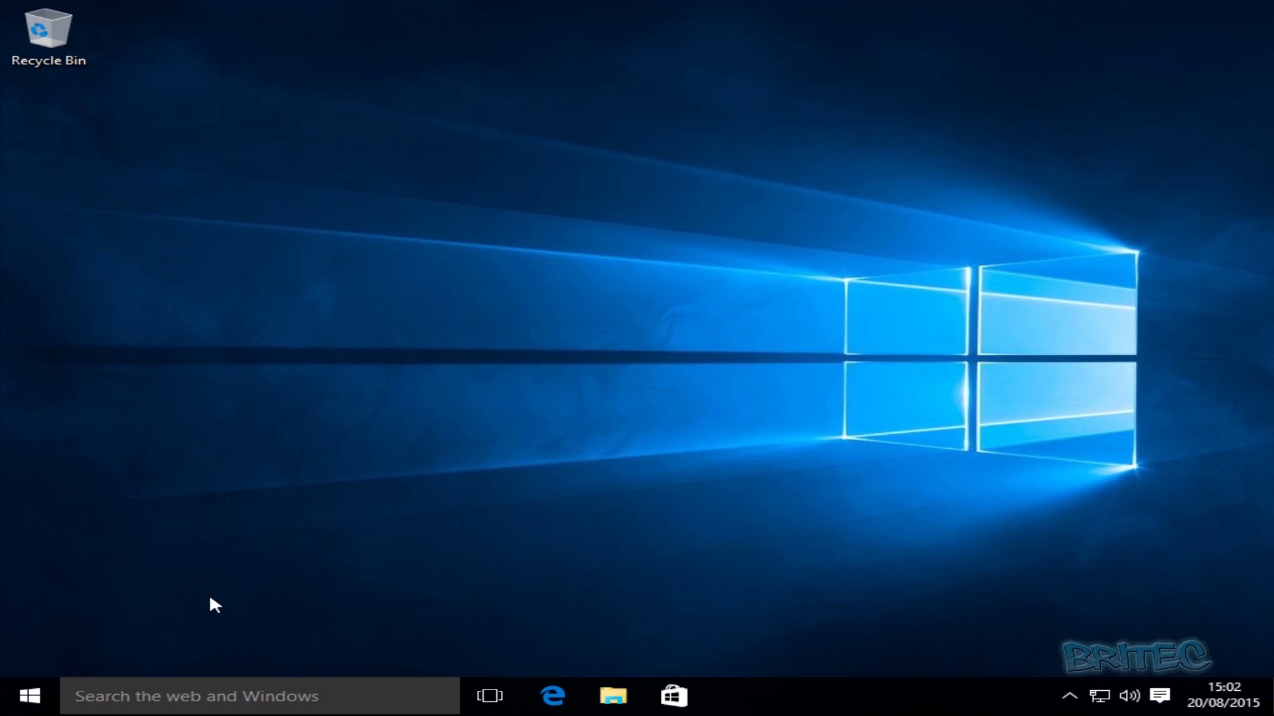
# Step: Reopen and close Settings, then launch File Explorer from the Start menu
pyautogui.click(27, 696)
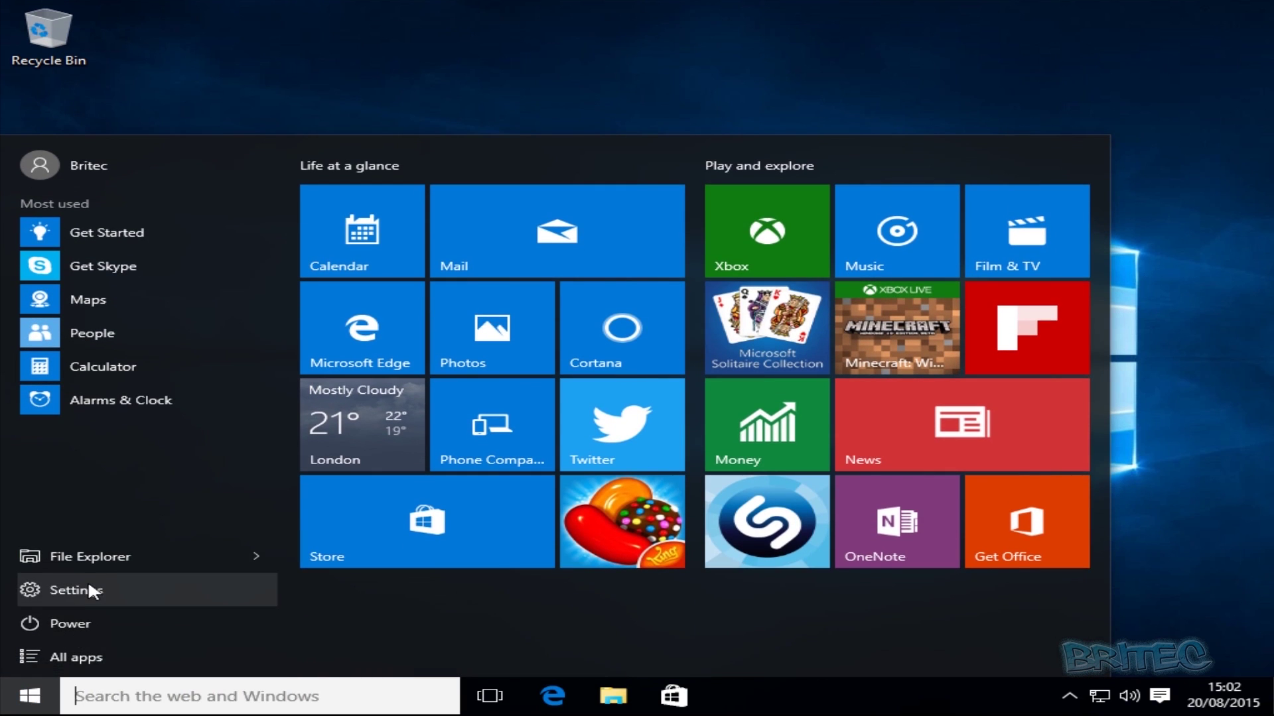
pyautogui.click(87, 590)
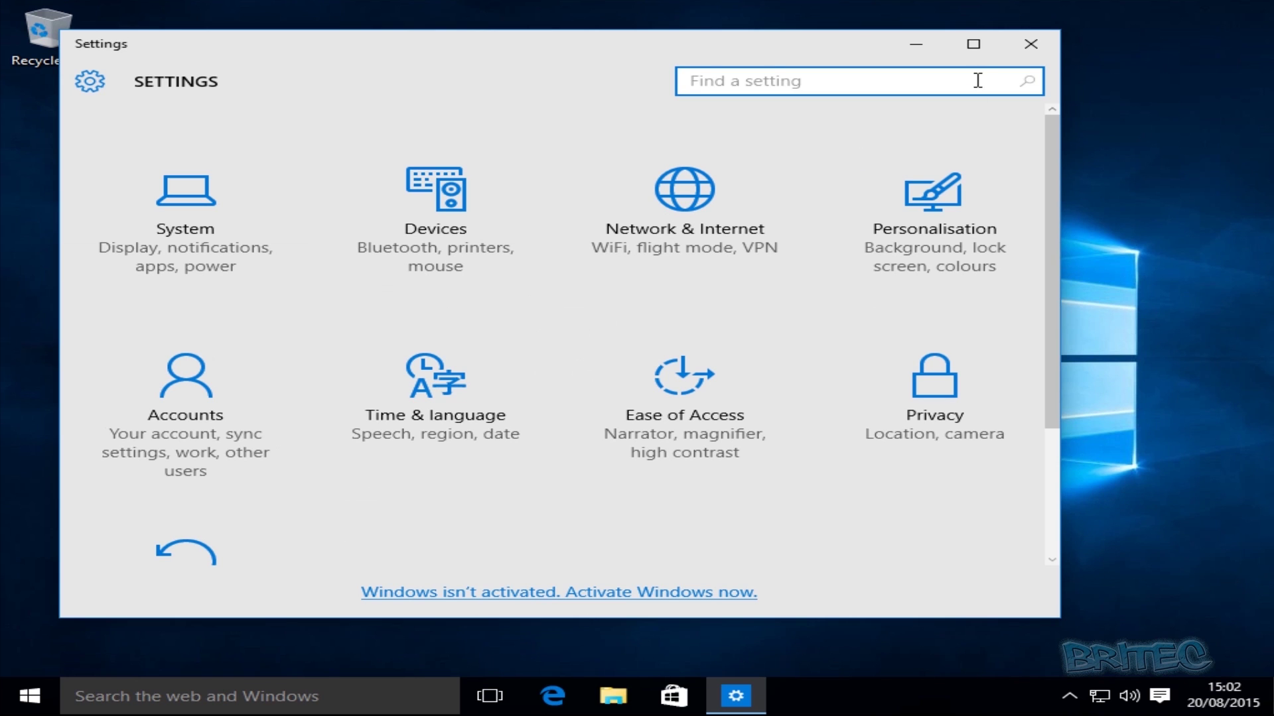
pyautogui.click(1030, 43)
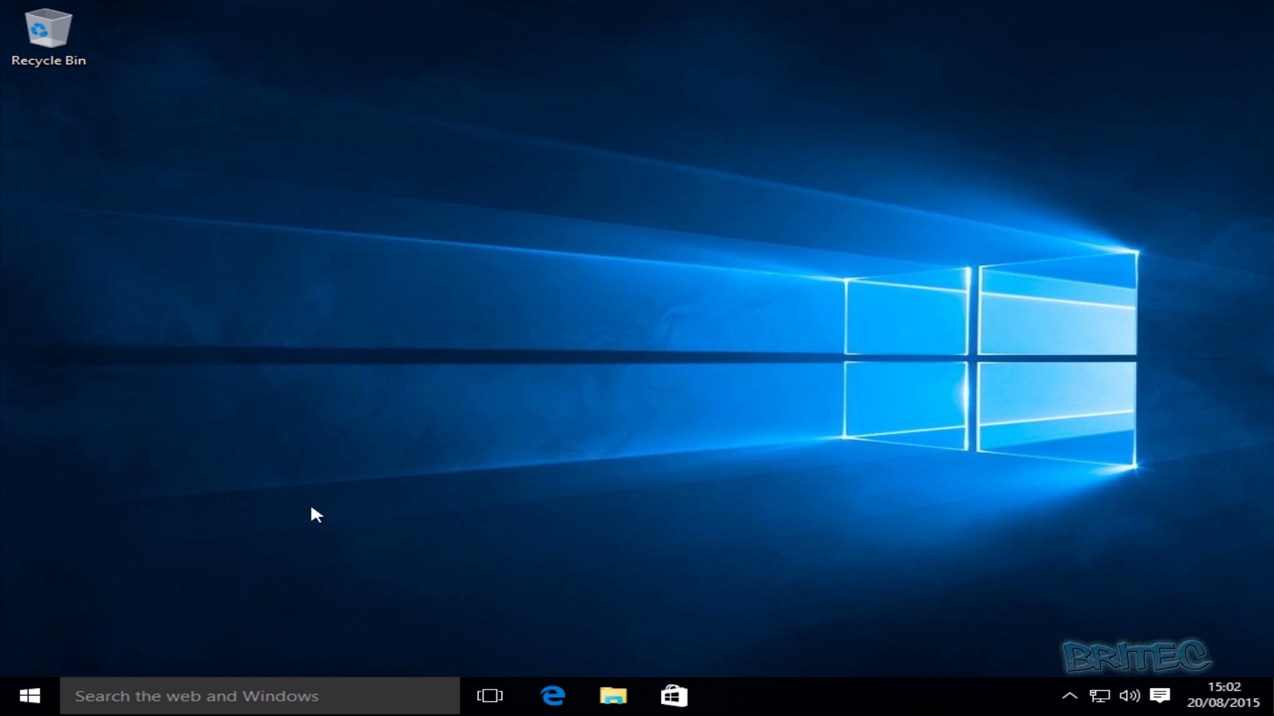
pyautogui.click(42, 693)
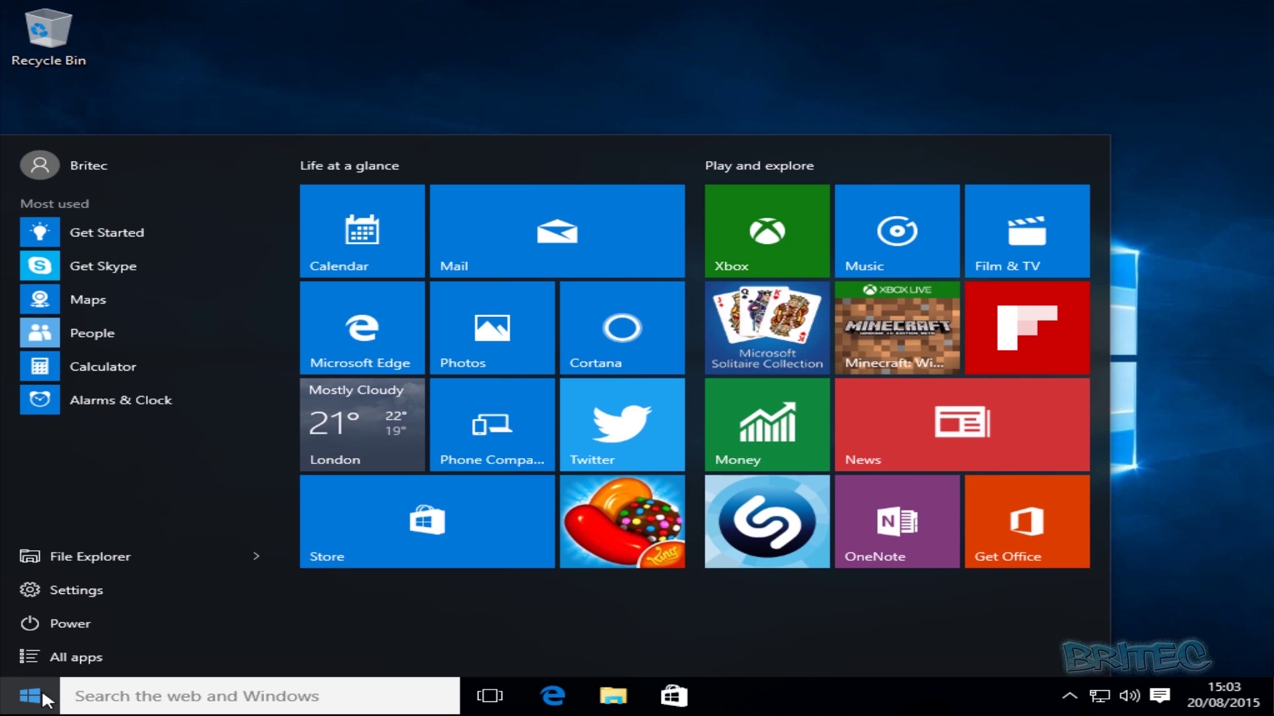
pyautogui.click(119, 556)
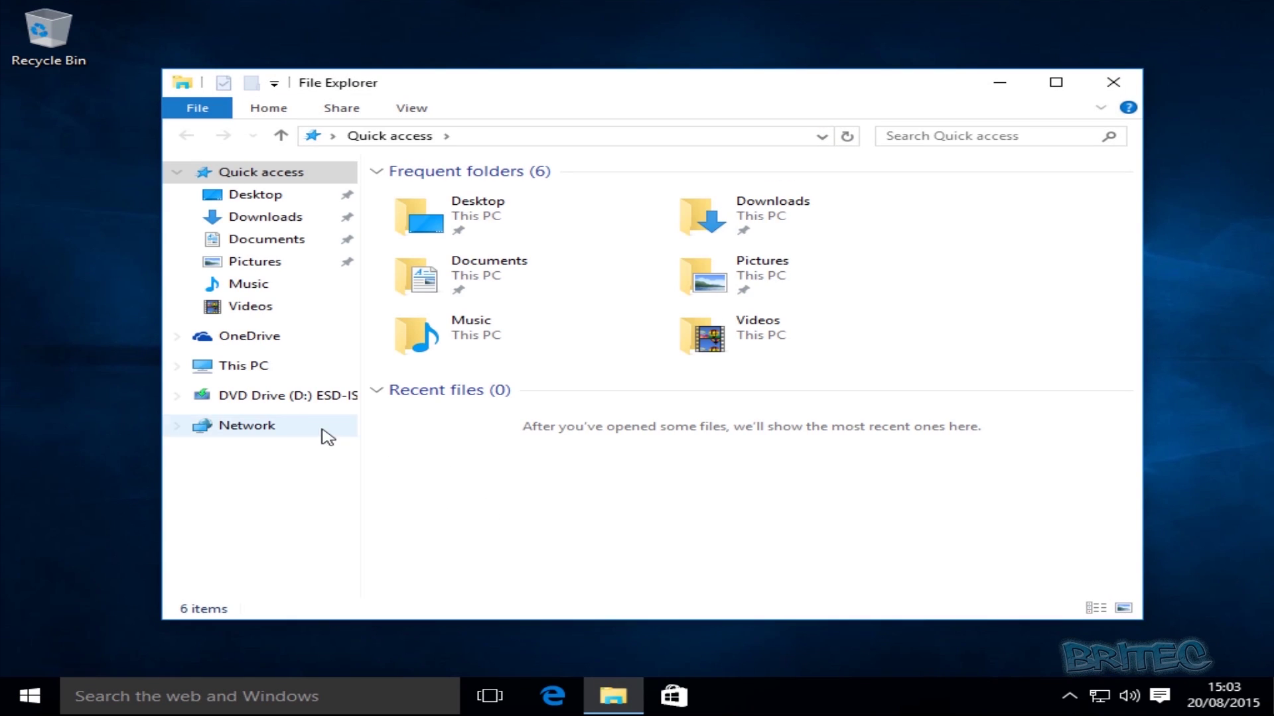
# Step: Check This PC's properties: Windows 10 Home, 2.00 GB RAM, 64-bit, not activated
pyautogui.rightClick(249, 371)
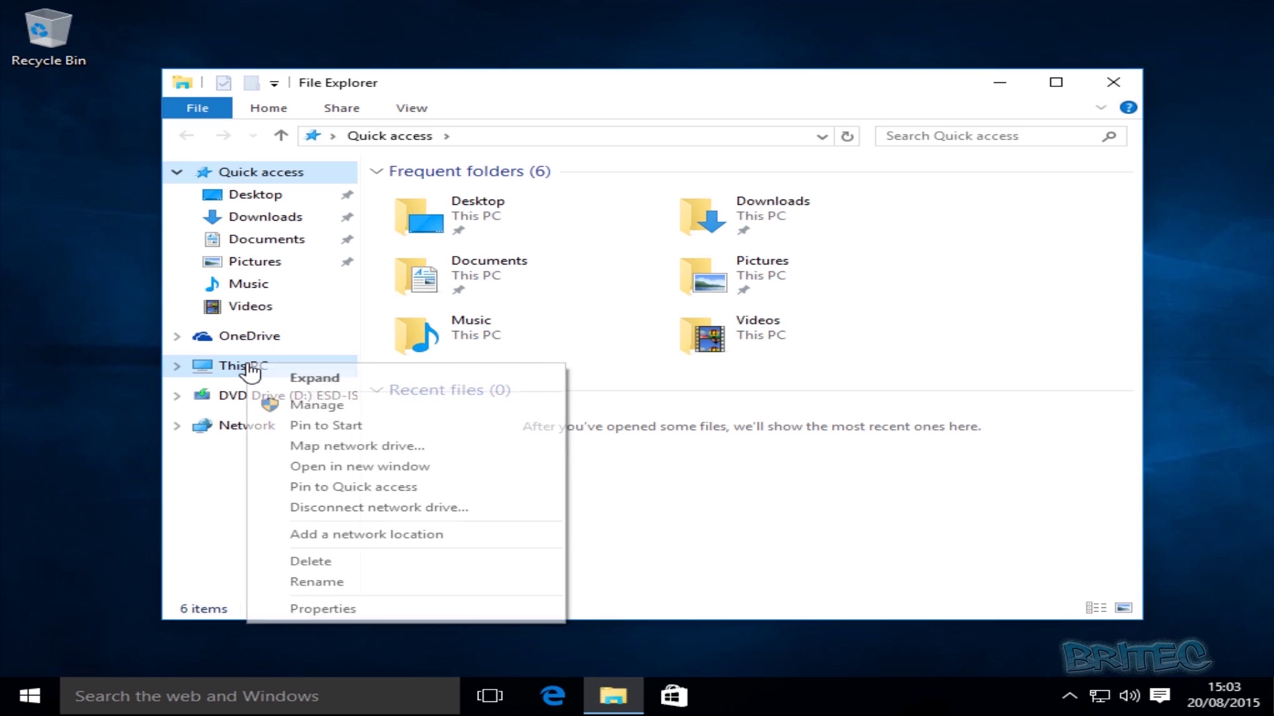
pyautogui.click(316, 611)
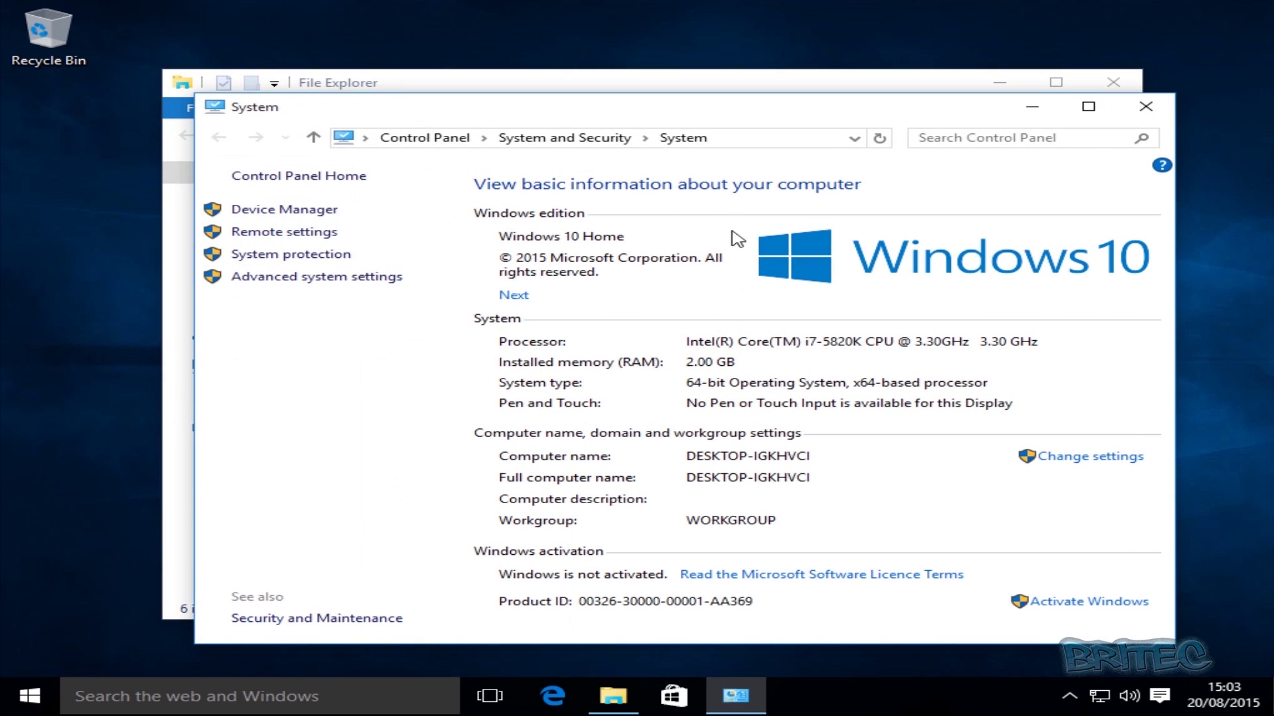
pyautogui.moveTo(738, 112); pyautogui.dragTo(693, 88)
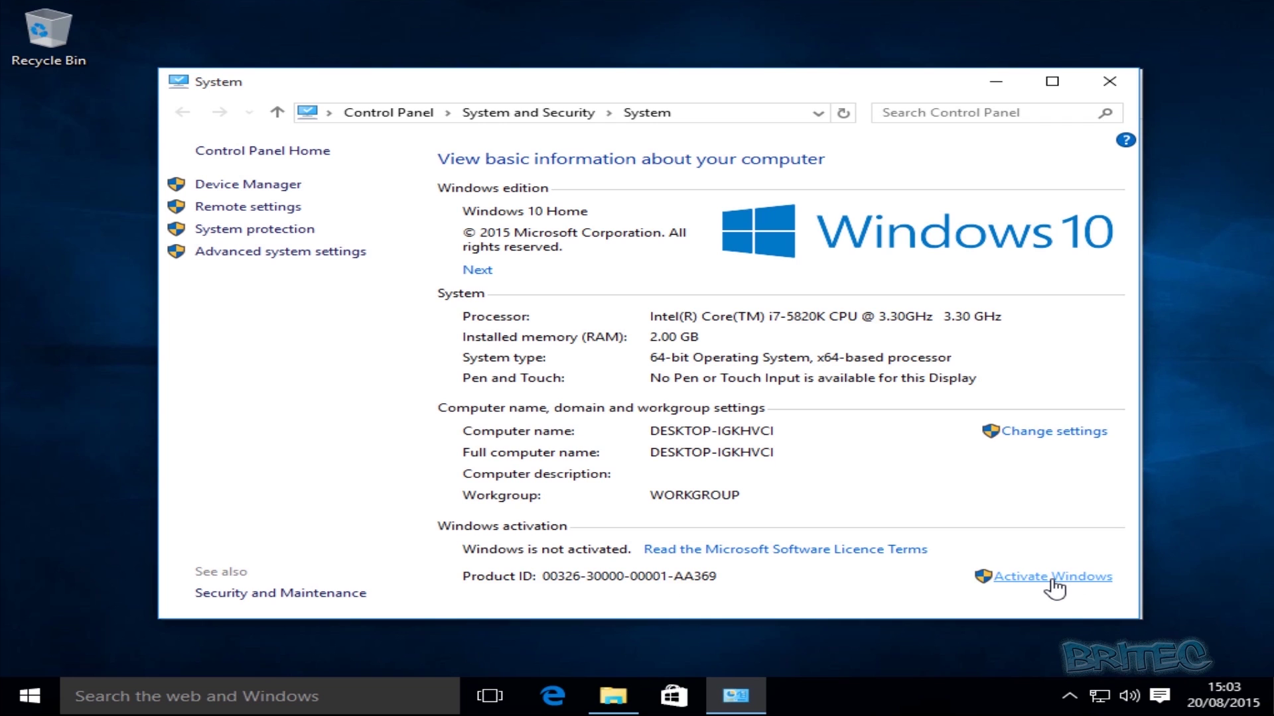
pyautogui.click(1127, 85)
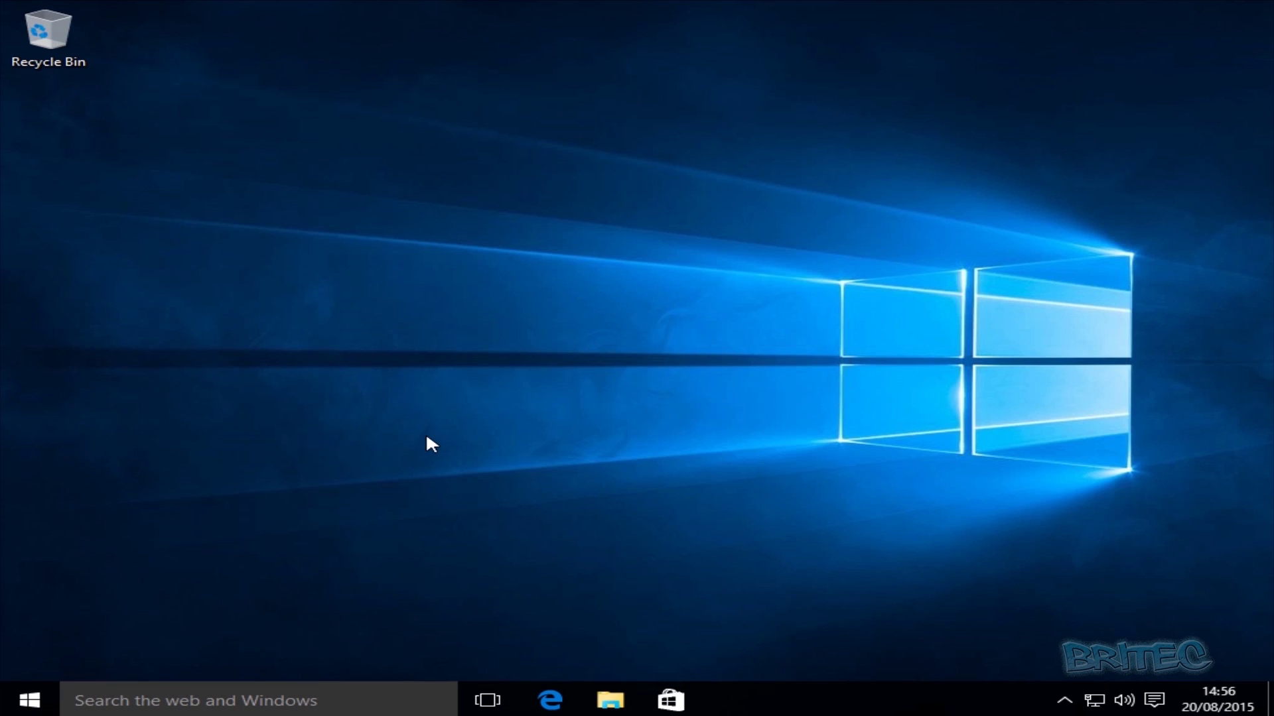
pyautogui.click(27, 702)
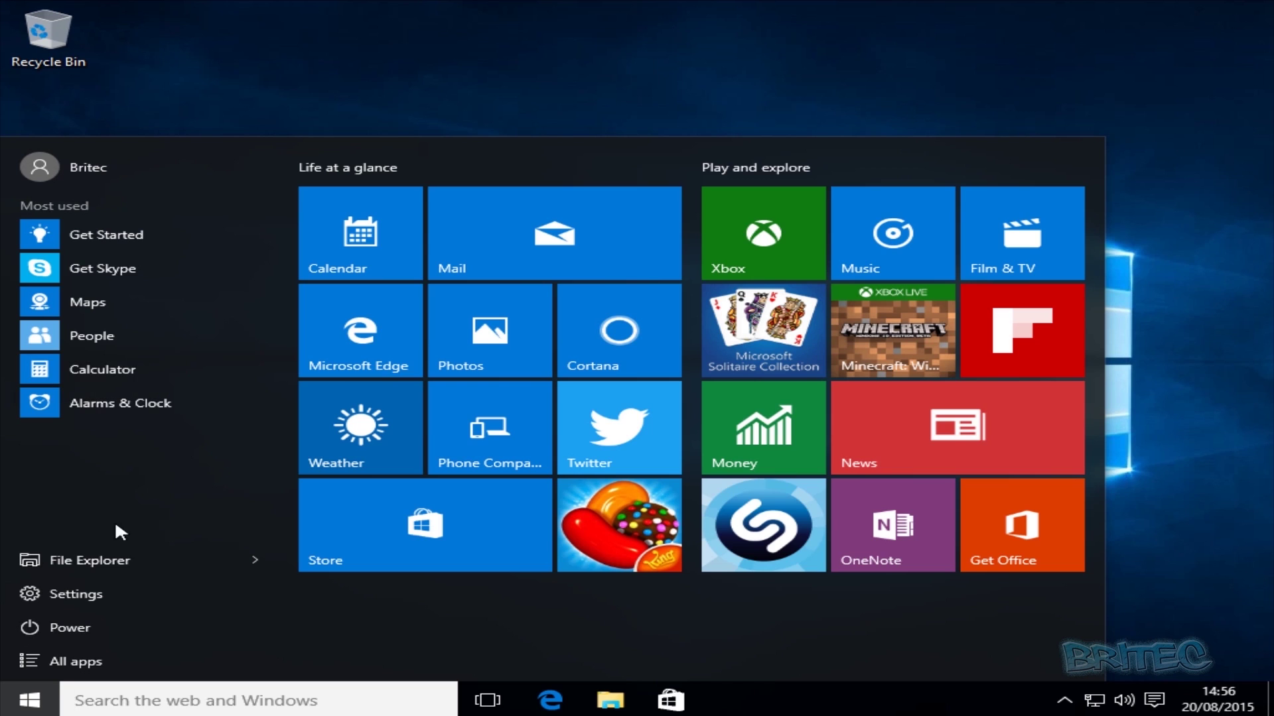
pyautogui.click(26, 705)
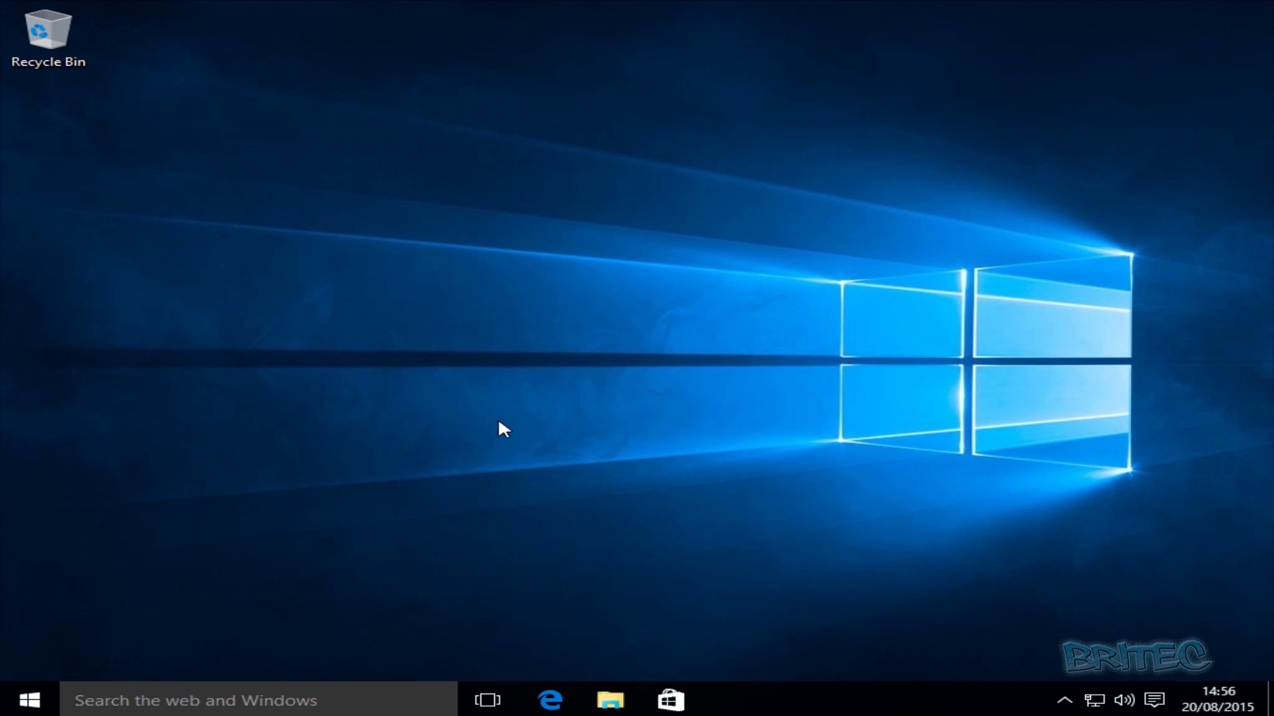